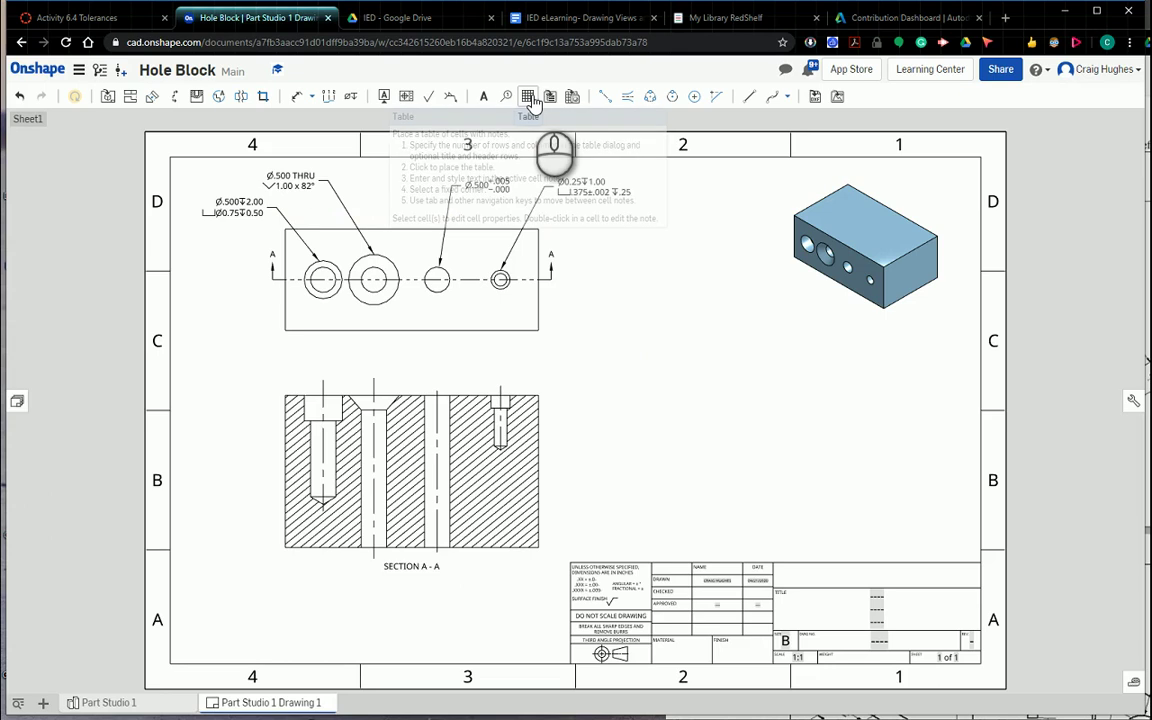
- Insert a table with 4 rows, 2 columns, a title row and a header row in the space beside the title block
left_click(528, 96)
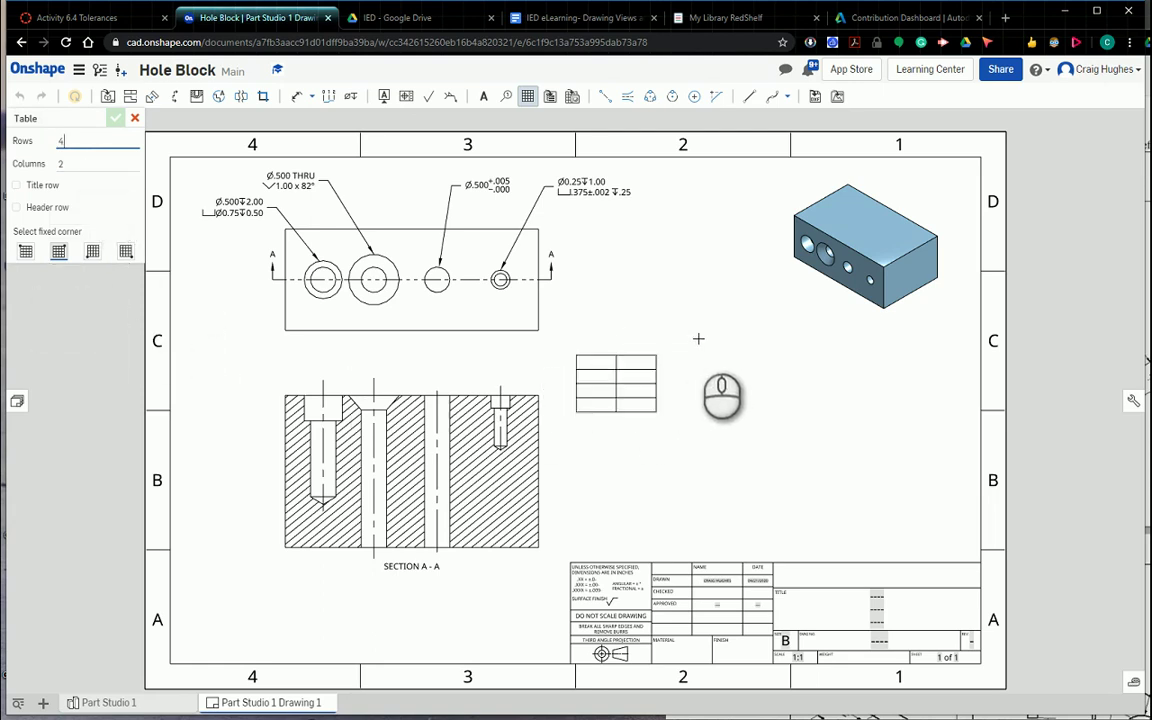
left_click(16, 185)
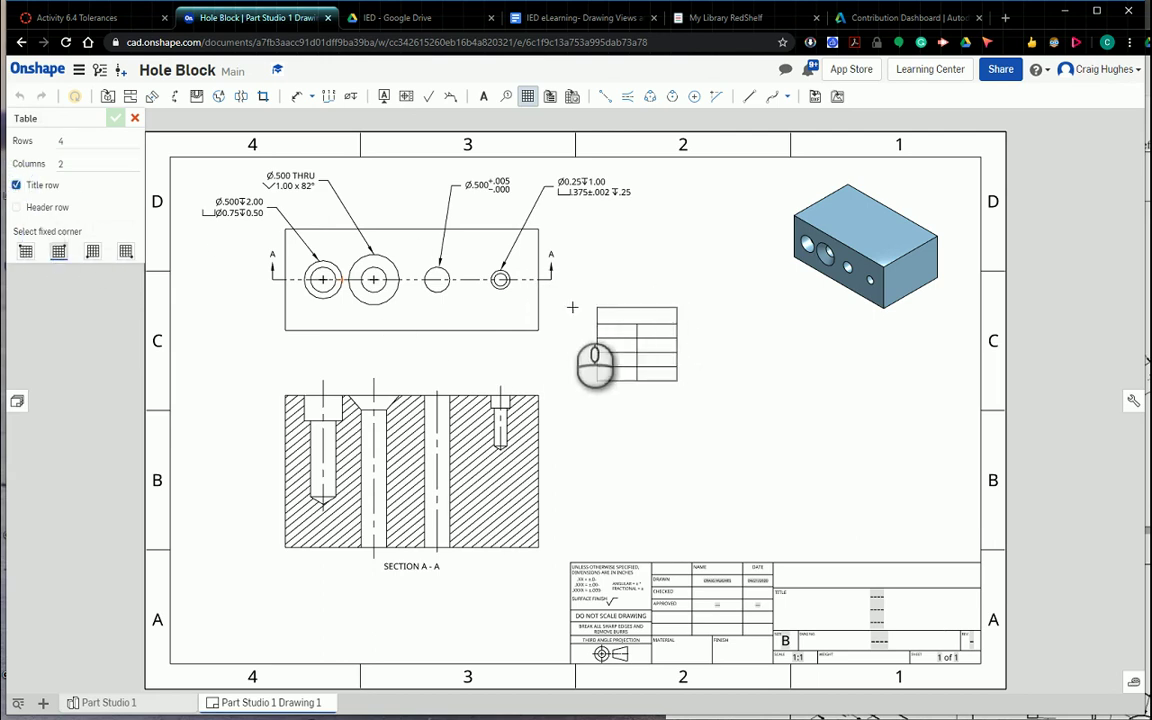
left_click(17, 208)
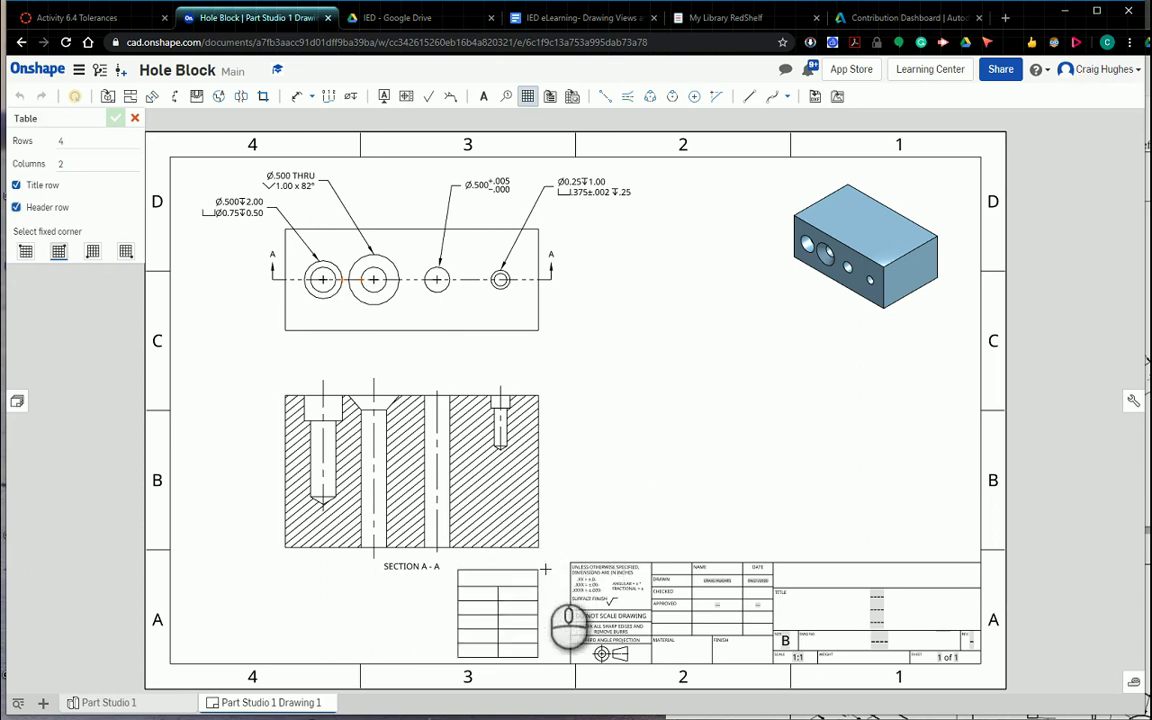
left_click(539, 567)
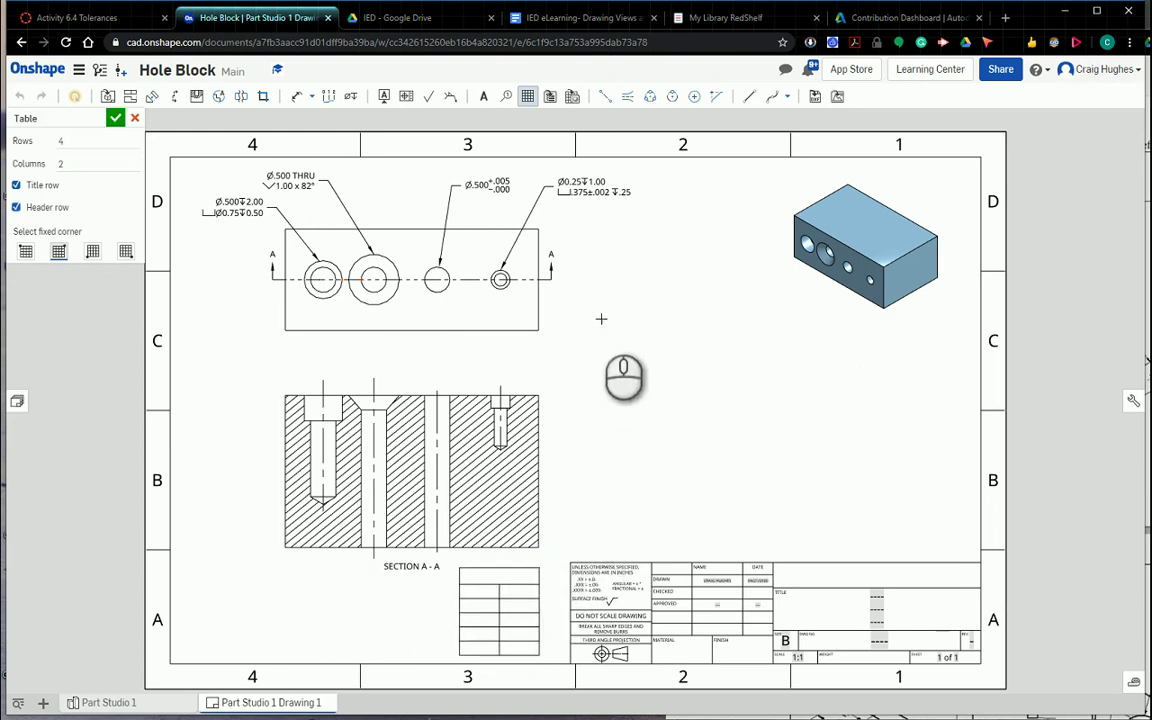
left_click(115, 118)
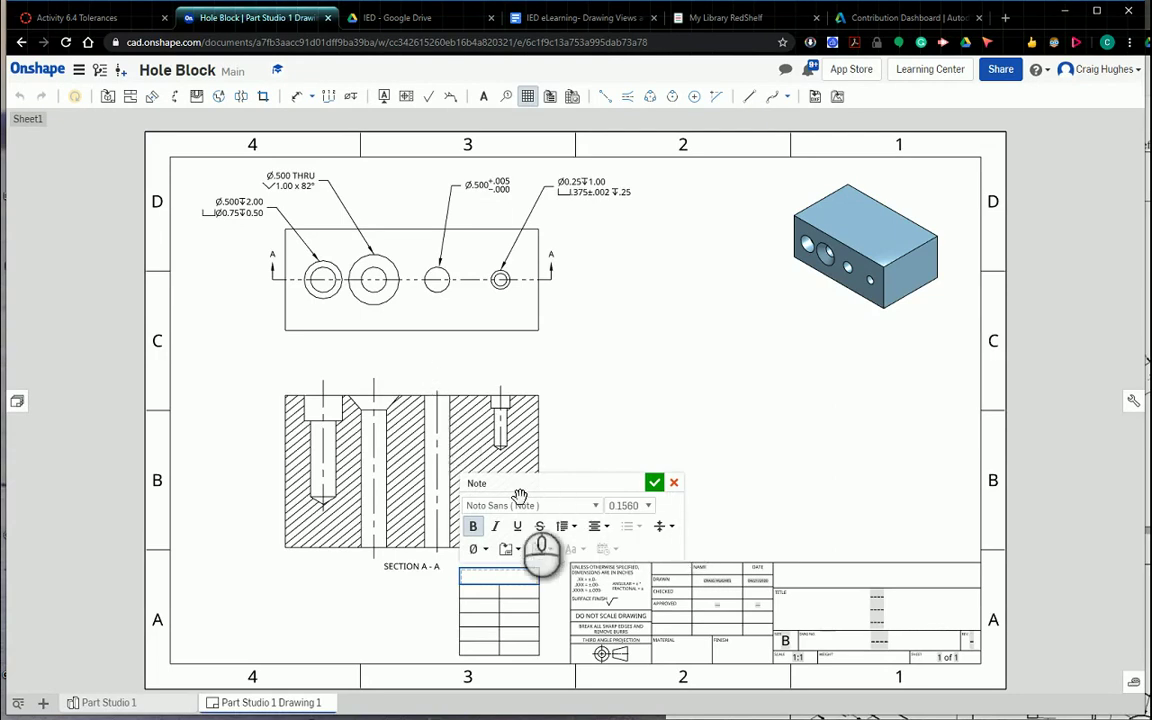
- Enter "GENERAL TOLERANCES" in the table's title row
scroll(440, 615, "up", 2)
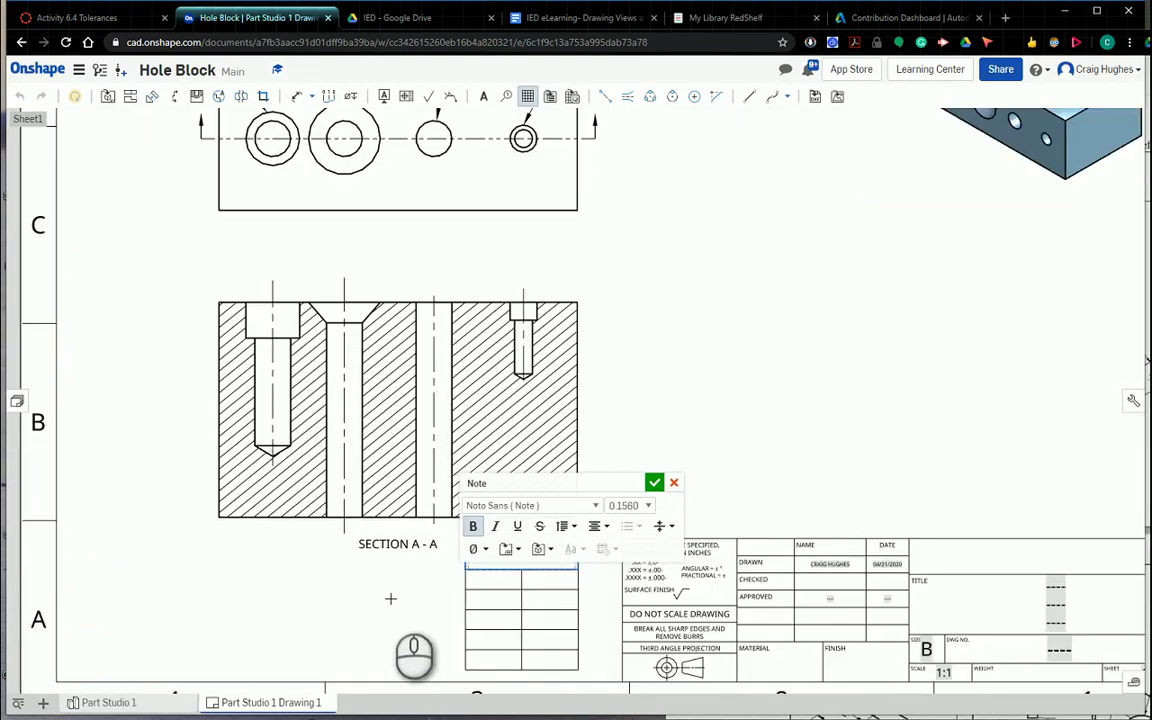
middle_click_drag(391, 597, 405, 456)
left_click_drag(476, 483, 255, 444)
middle_click_drag(537, 358, 554, 331)
scroll(560, 416, "up", 1)
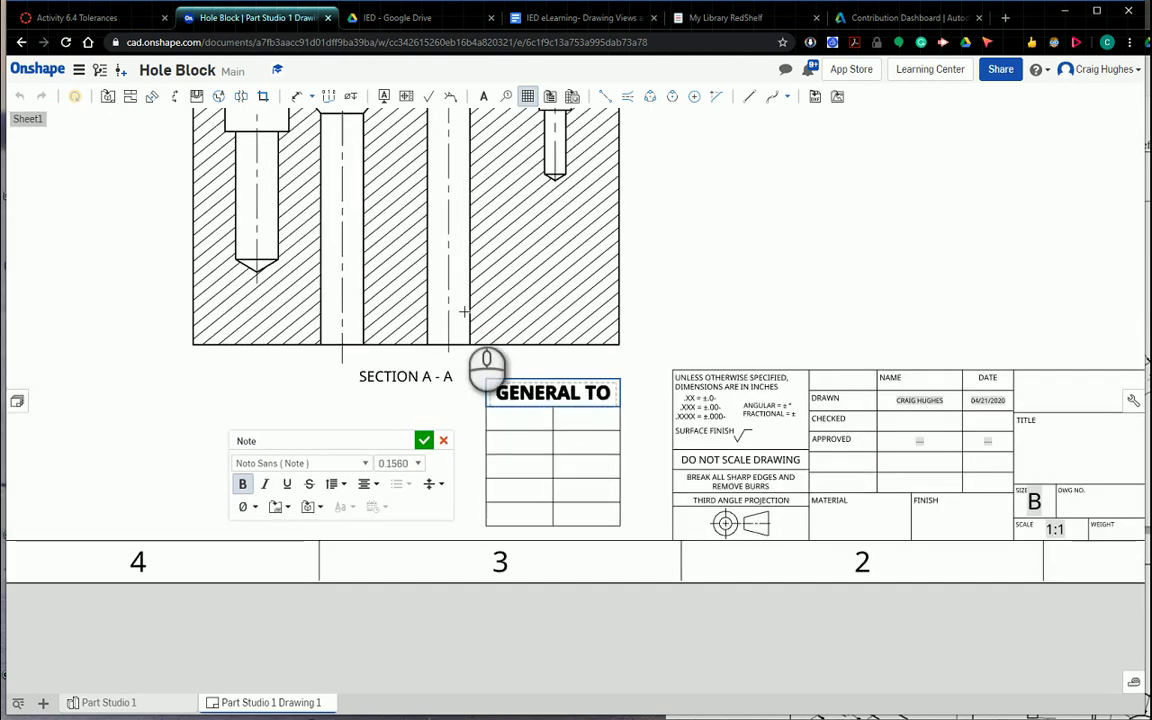
type("LERANCES")
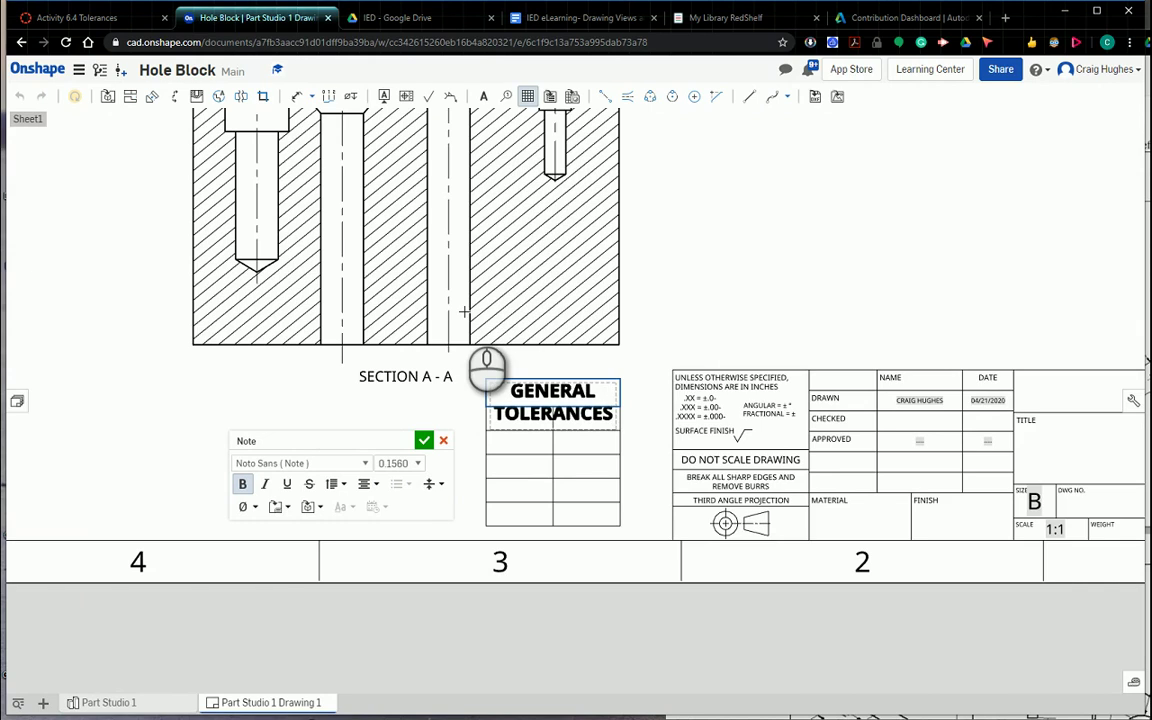
- Fill the two header cells with "LINEAR DIMENSIONS" and "ANGLES"
key("Tab")
left_click_drag(558, 334, 211, 298)
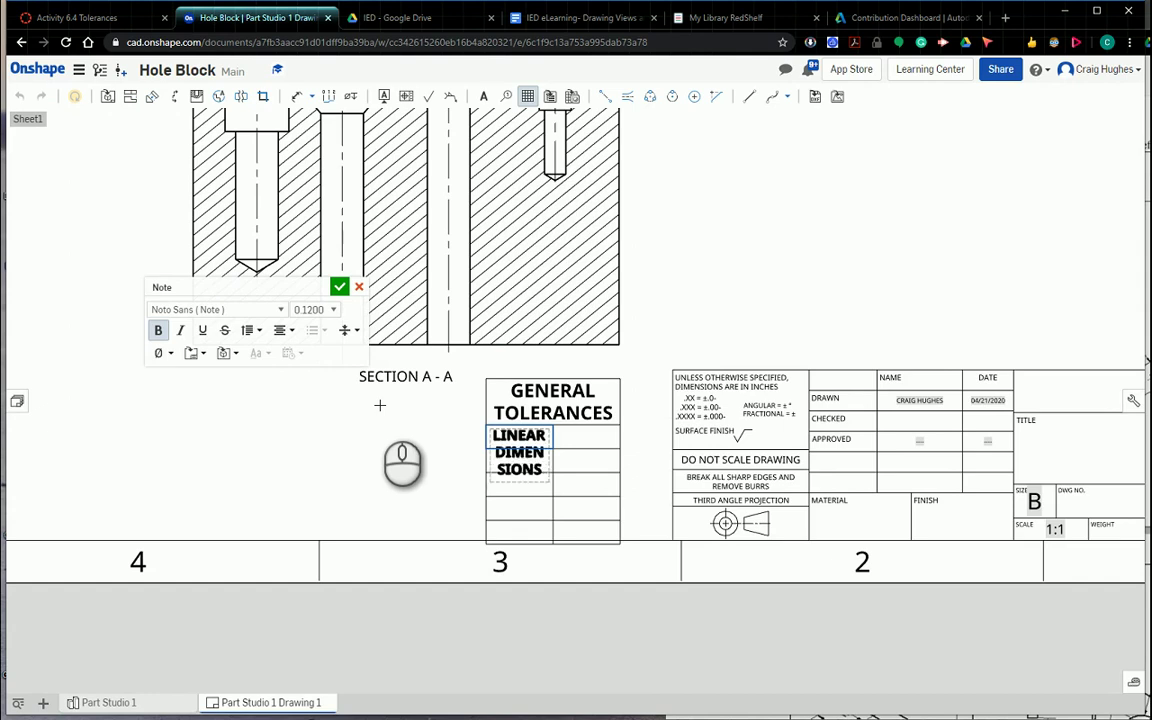
key("Tab")
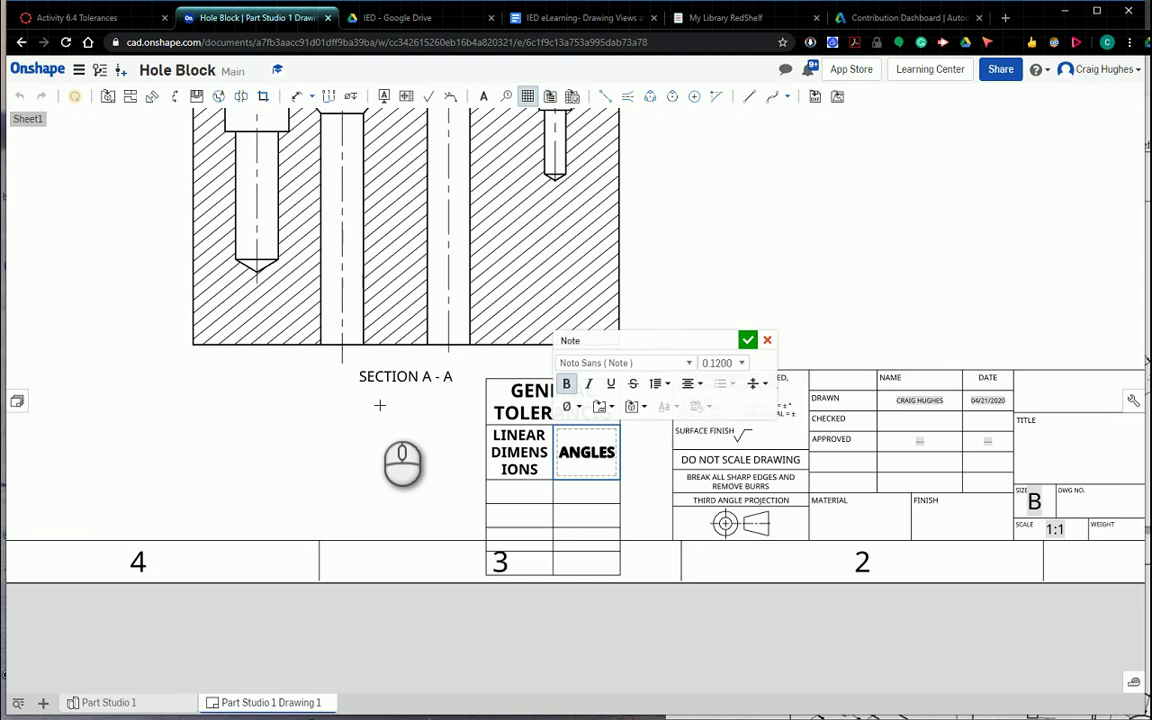
- Enter "X.X = ±.020" in the first cell under the LINEAR DIMENSIONS header, inserting the plus-minus symbol
key("Tab")
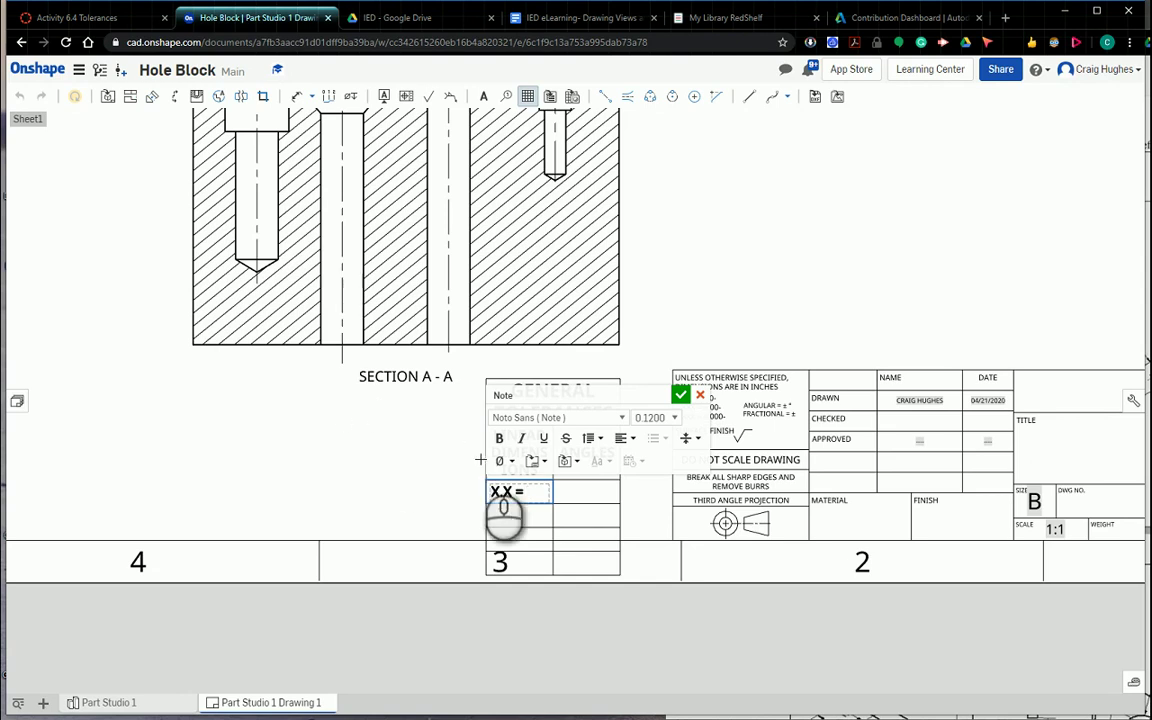
left_click(499, 462)
left_click(505, 444)
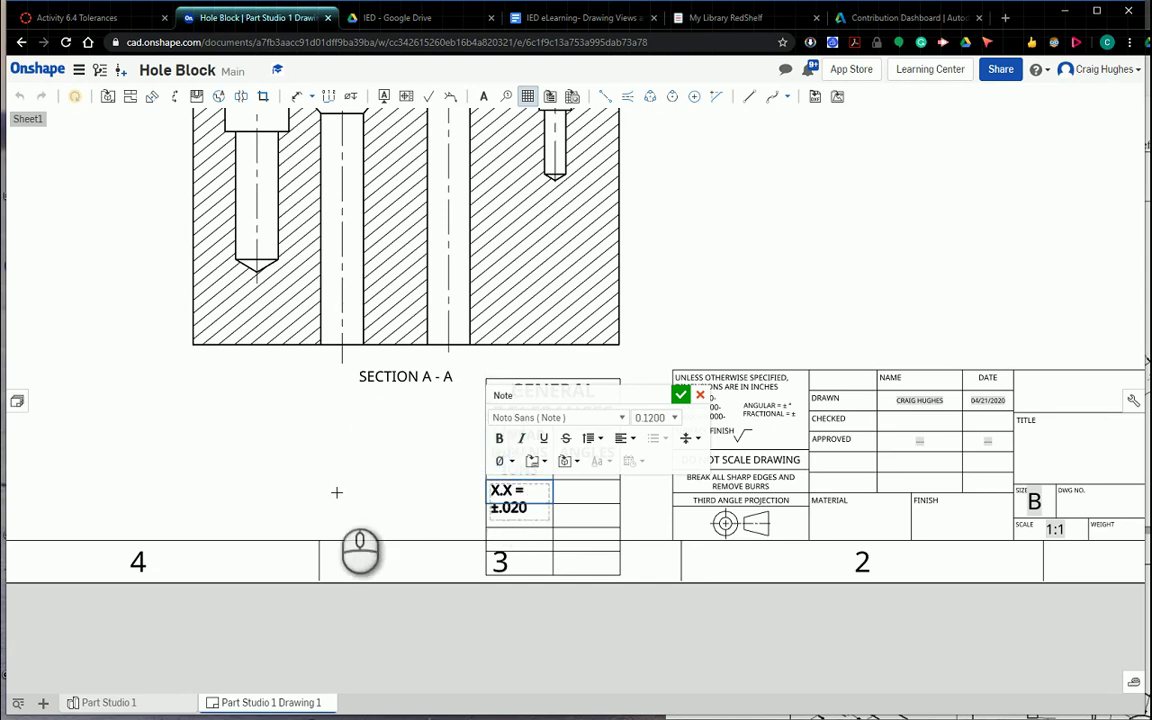
- Enter "Angles = ±.5°" in the first cell under ANGLES, checking the notation against the Activity 6.4 Tolerances assignment page
key("Tab")
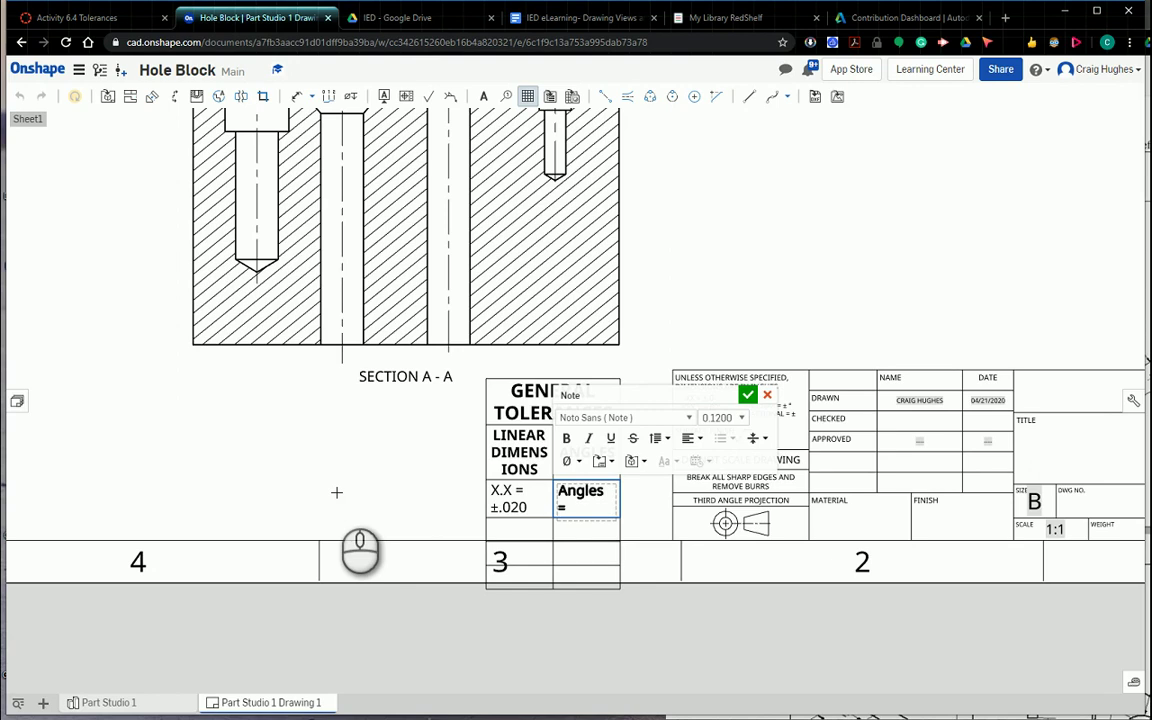
type(".5")
left_click(75, 17)
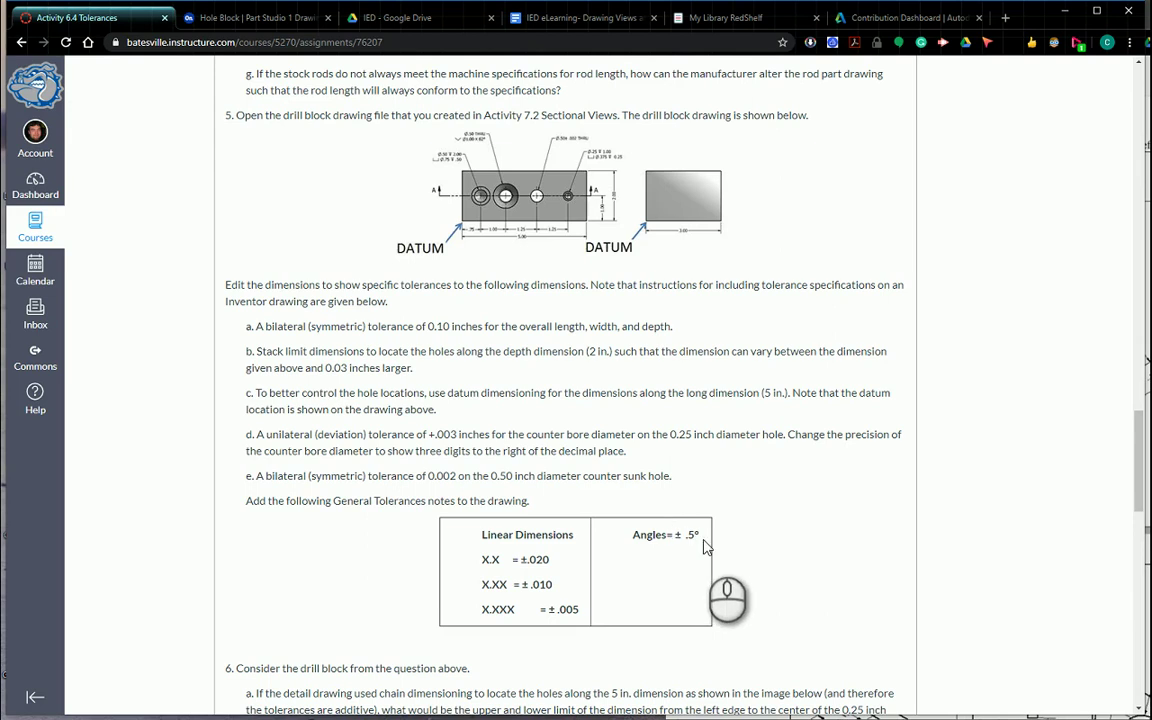
left_click(262, 17)
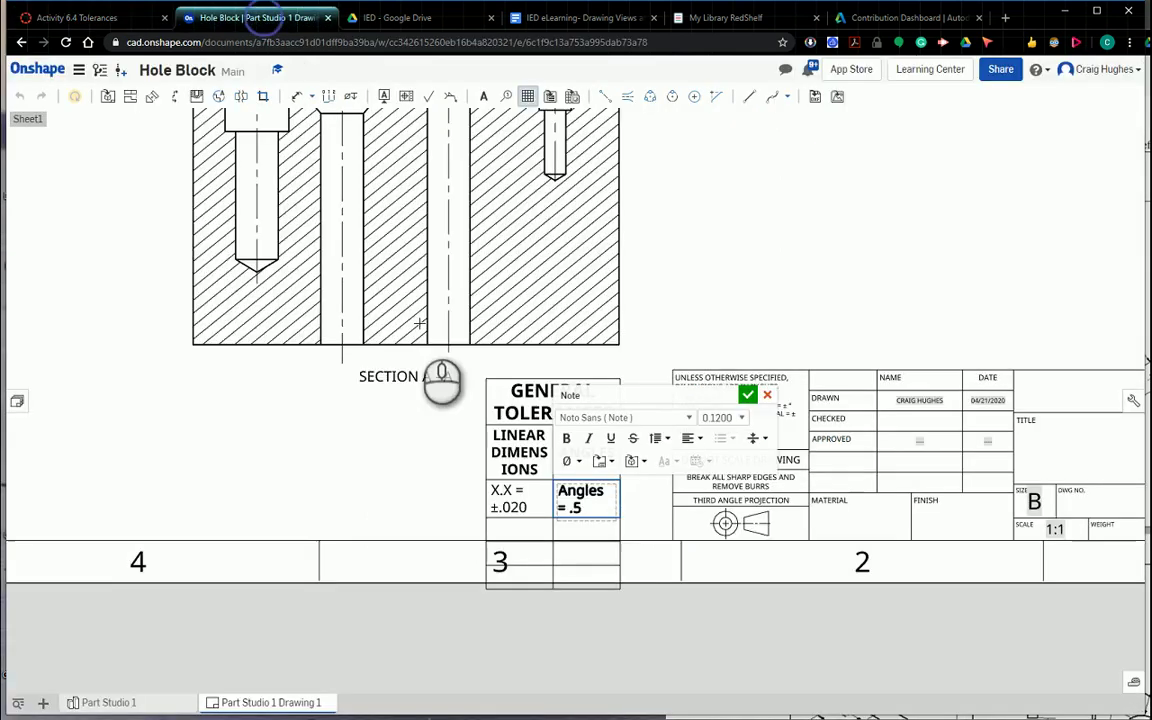
left_click(567, 506)
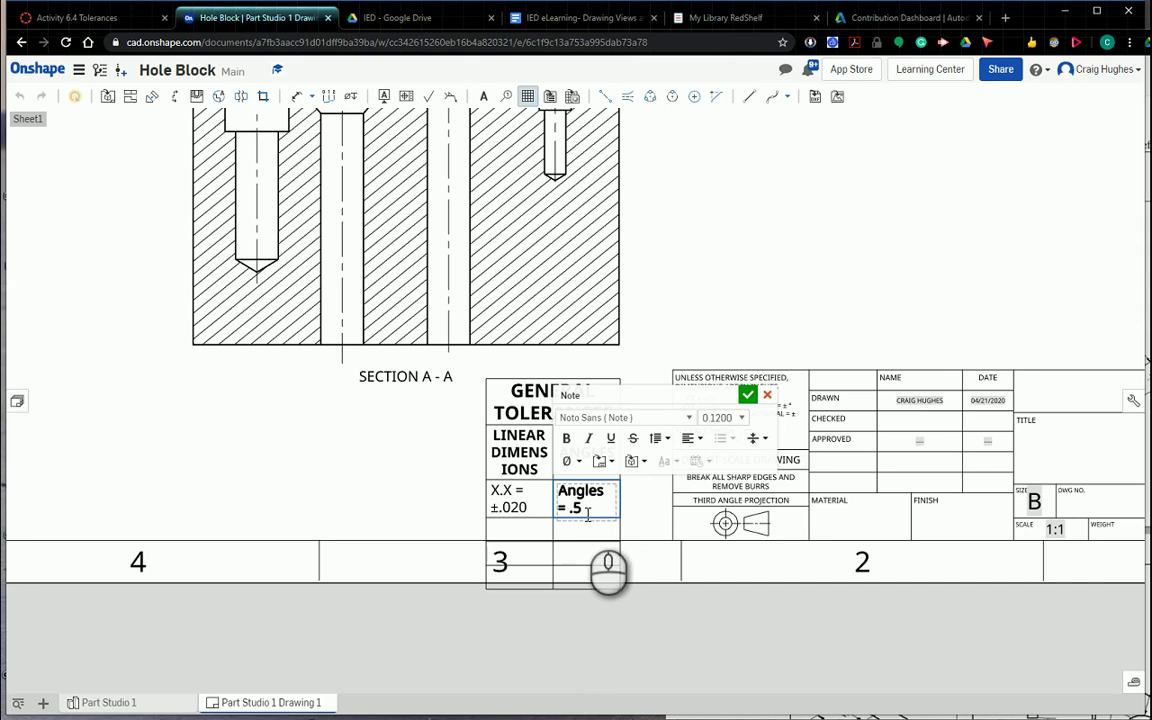
left_click(570, 460)
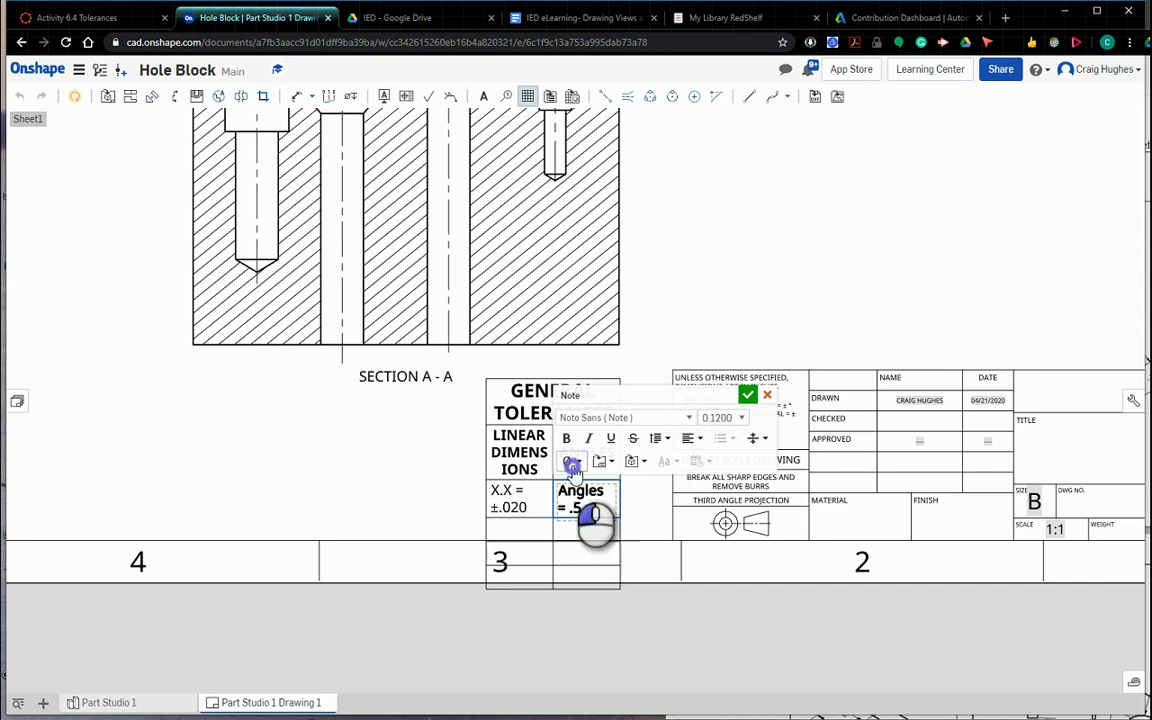
left_click(576, 446)
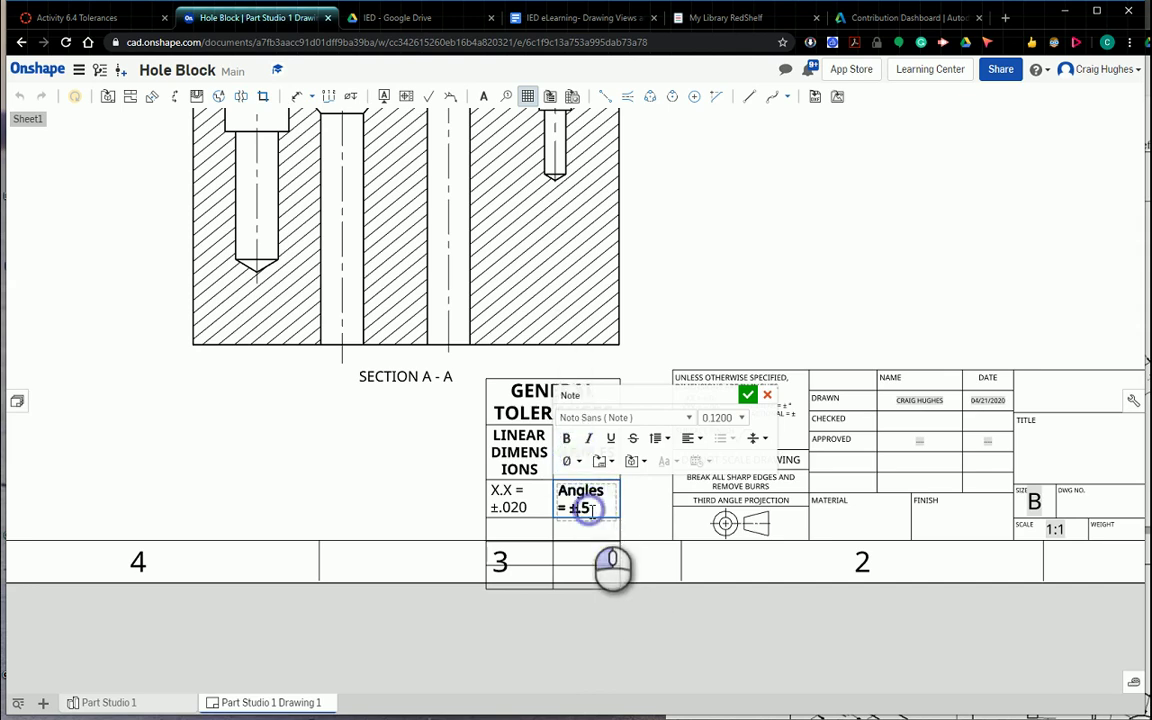
left_click(568, 461)
left_click(568, 334)
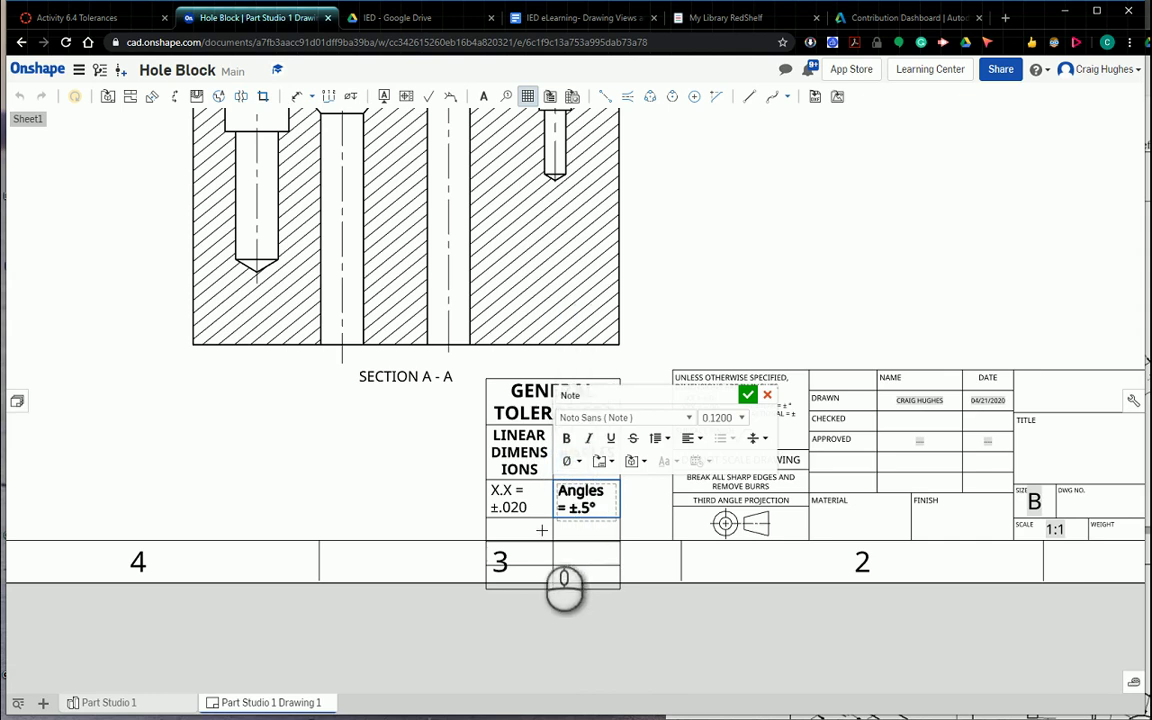
- Enter "X.XX = ±.010" in the second cell under LINEAR DIMENSIONS, inserting the plus-minus symbol
left_click(515, 535)
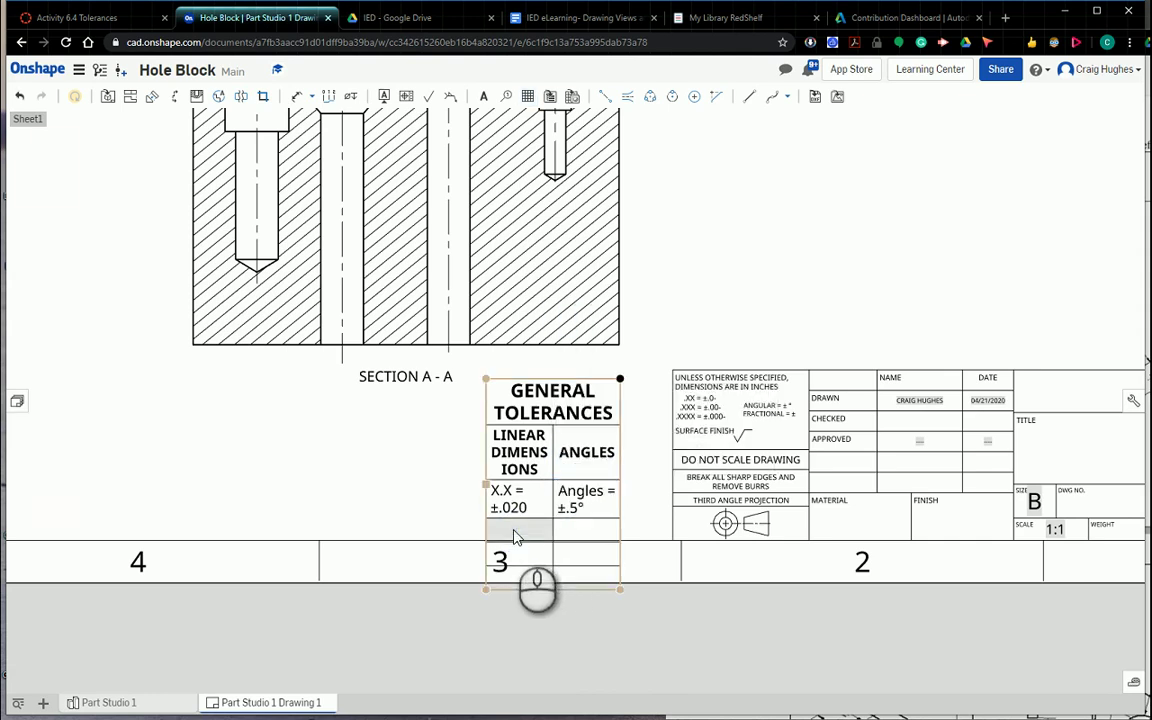
double_click(515, 537)
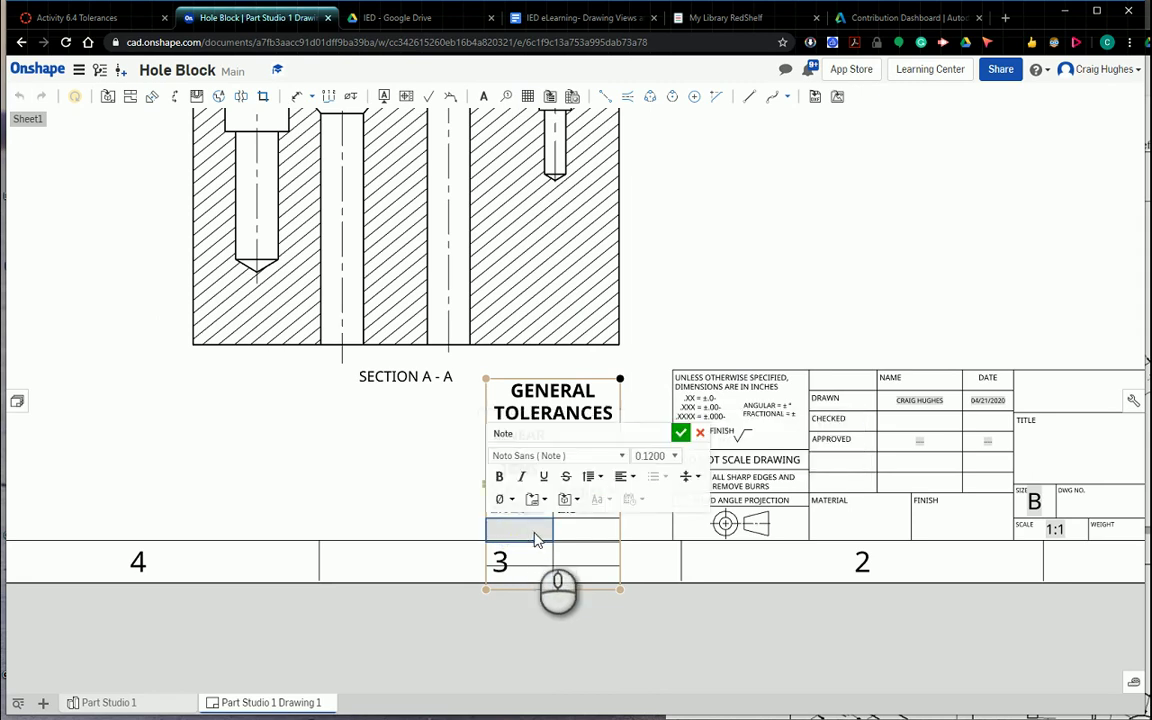
left_click(537, 534)
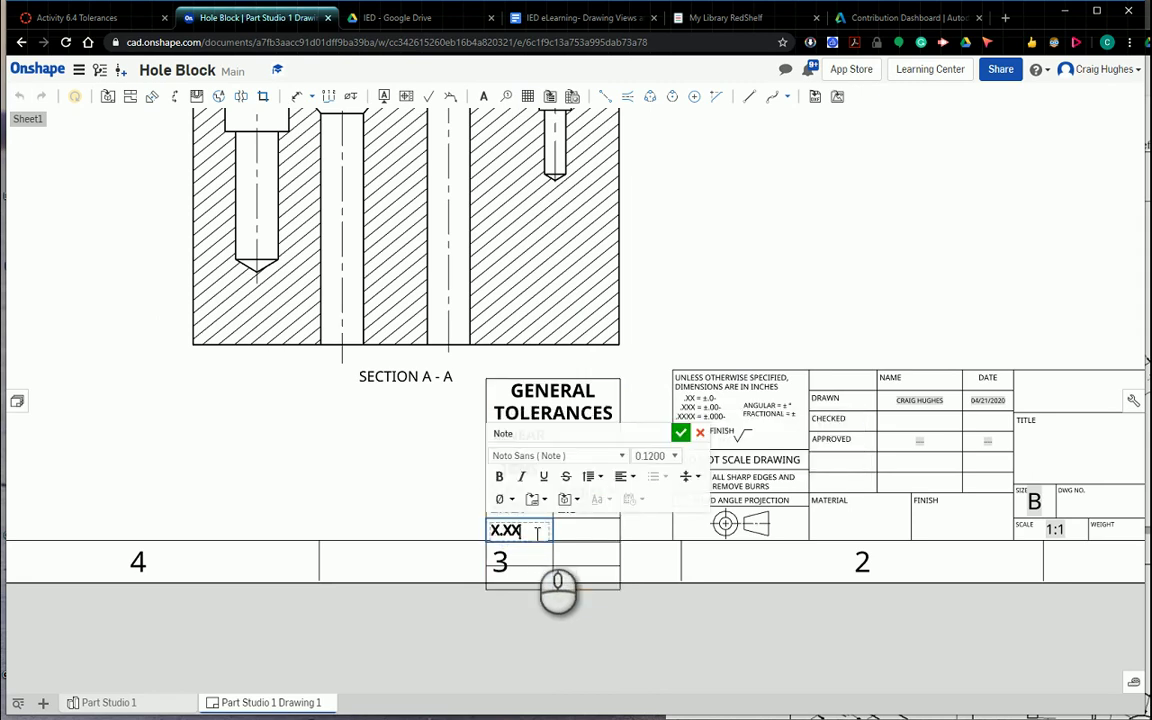
left_click(510, 499)
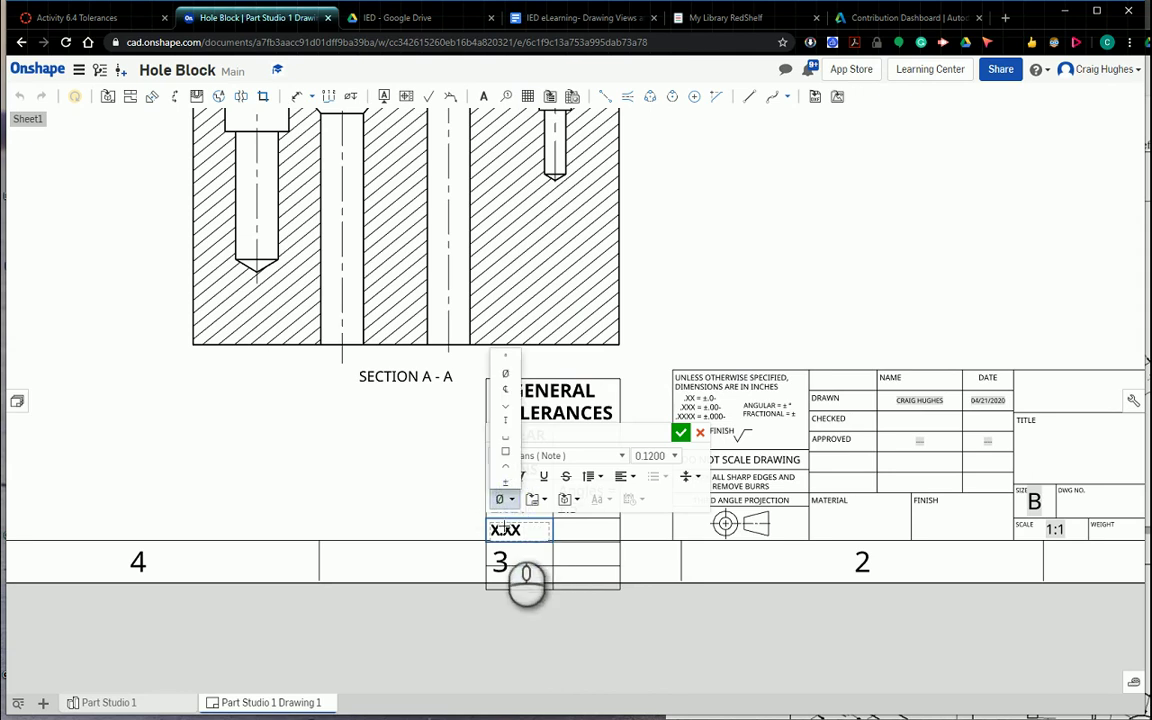
left_click(521, 540)
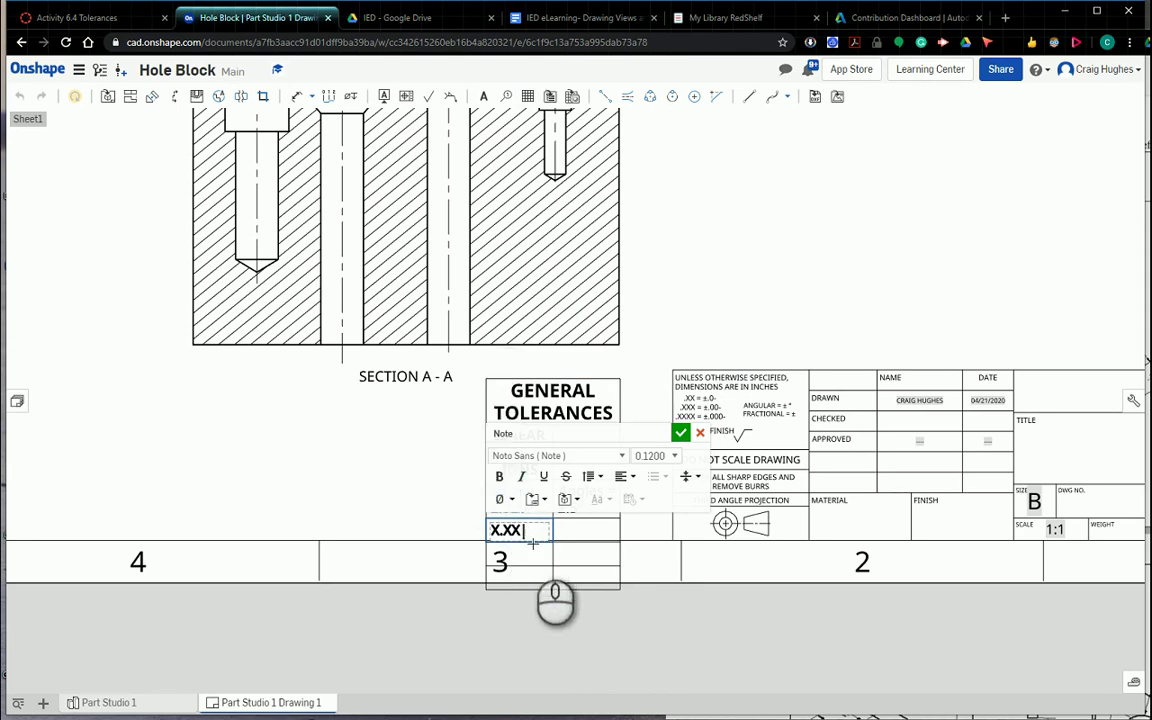
type("=")
left_click(511, 500)
left_click(507, 482)
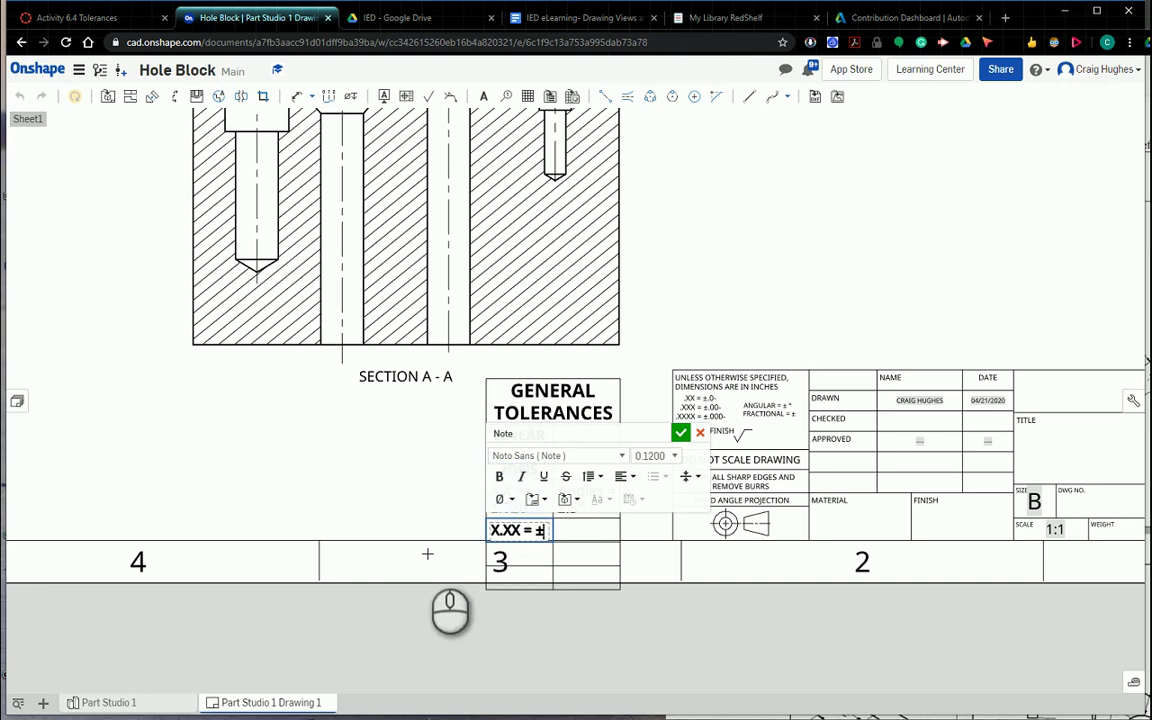
- Enter "X.XXX = ±.005" in the third cell under LINEAR DIMENSIONS and finish editing the table
key("Tab")
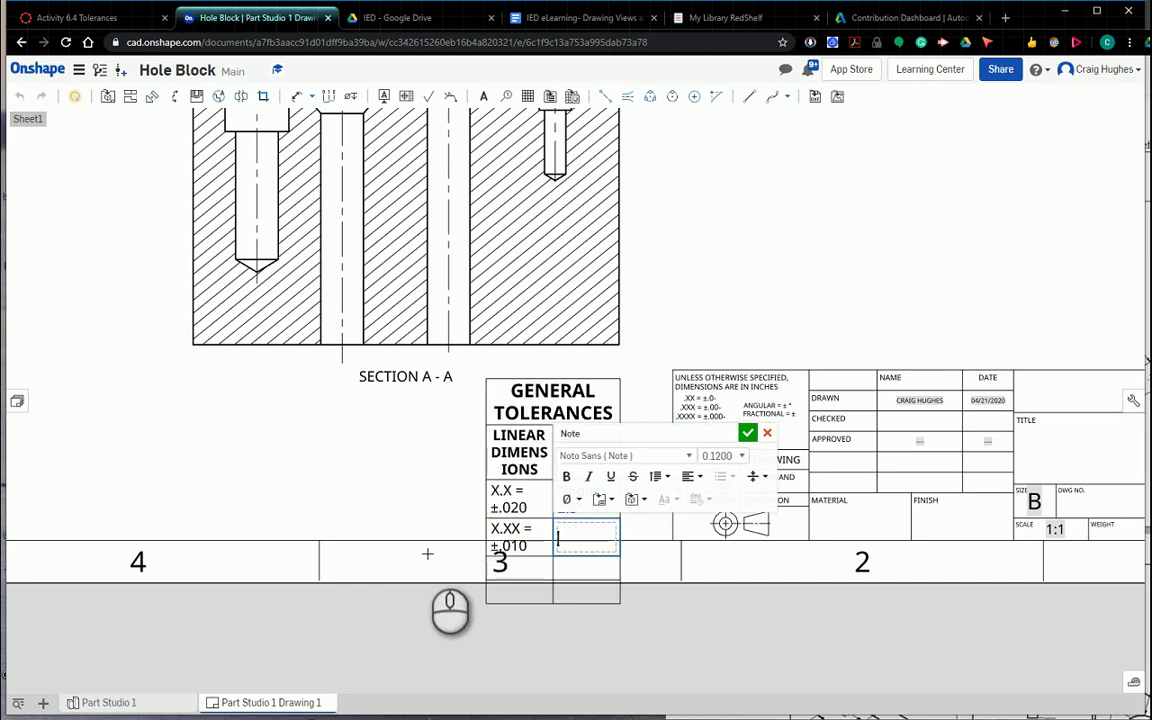
key("Tab")
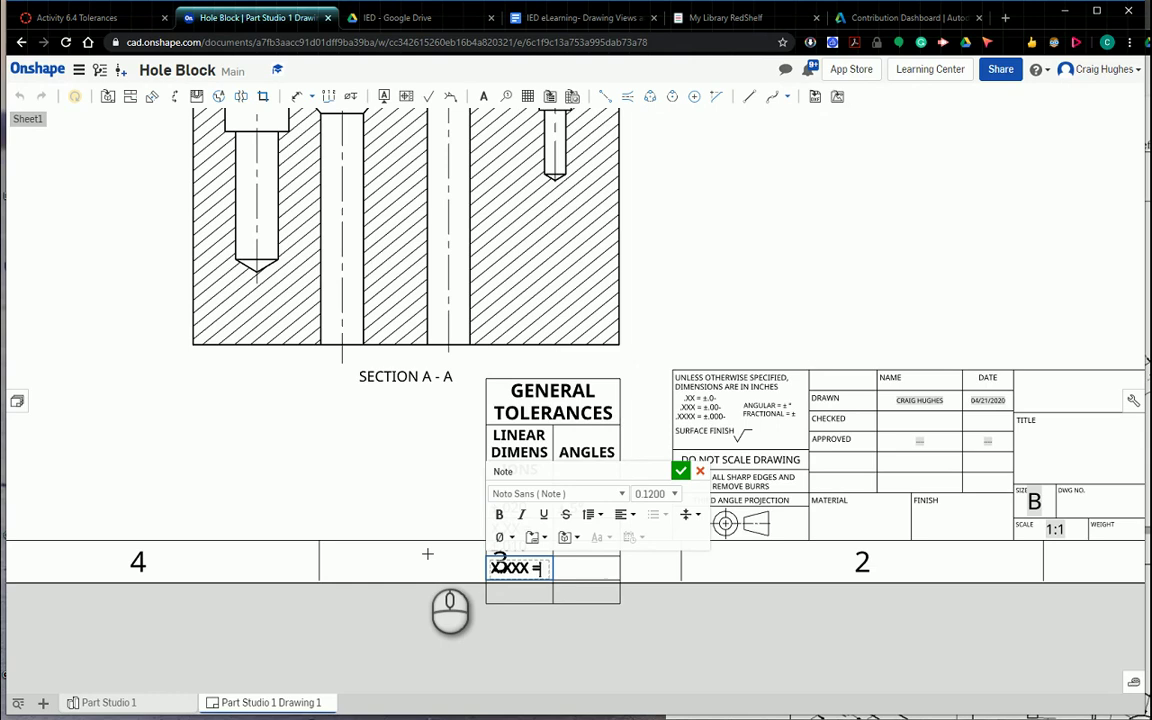
left_click(506, 538)
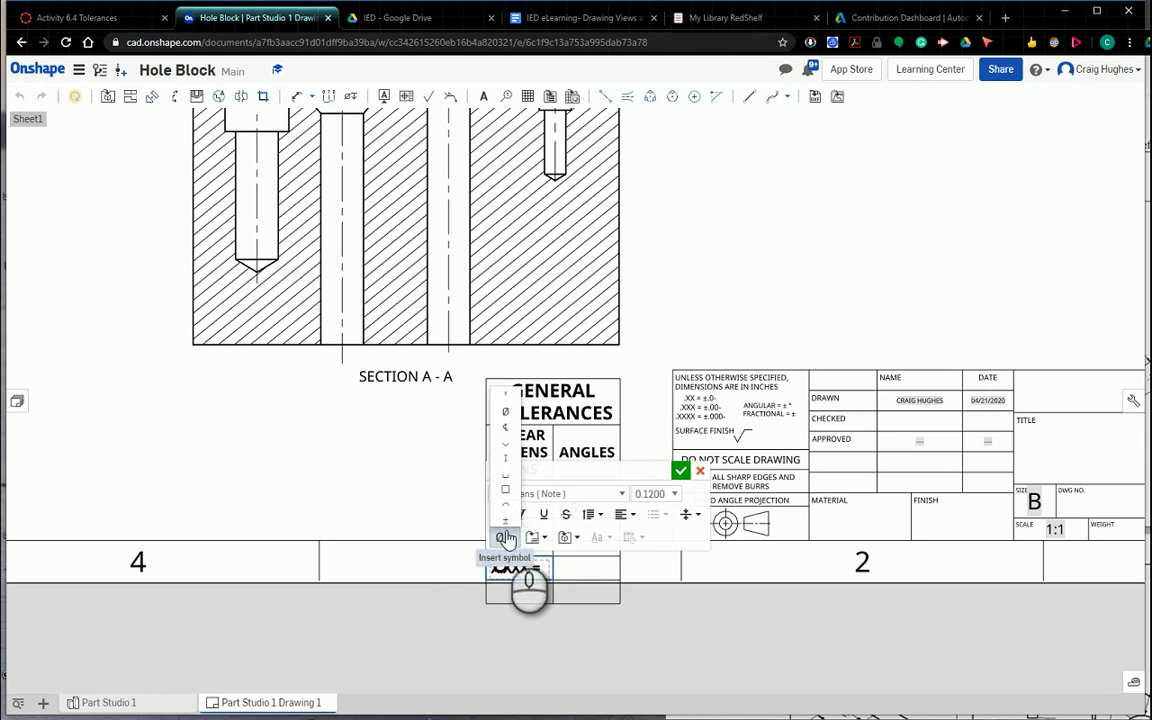
left_click(506, 522)
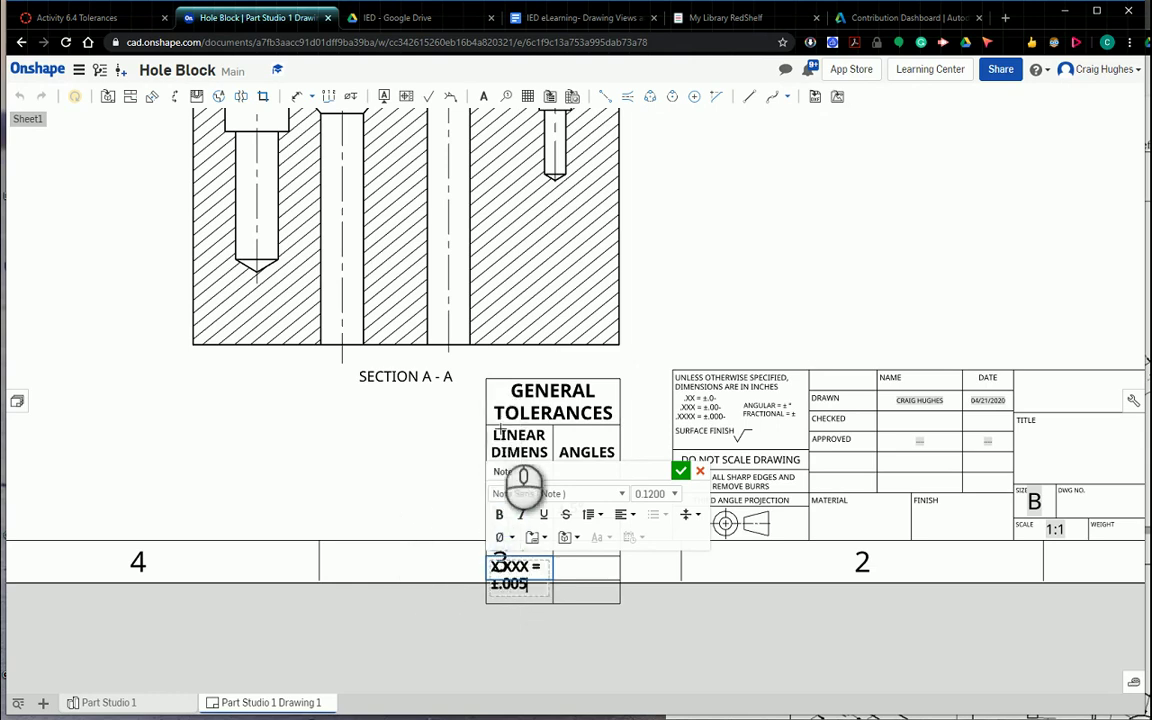
left_click(694, 320)
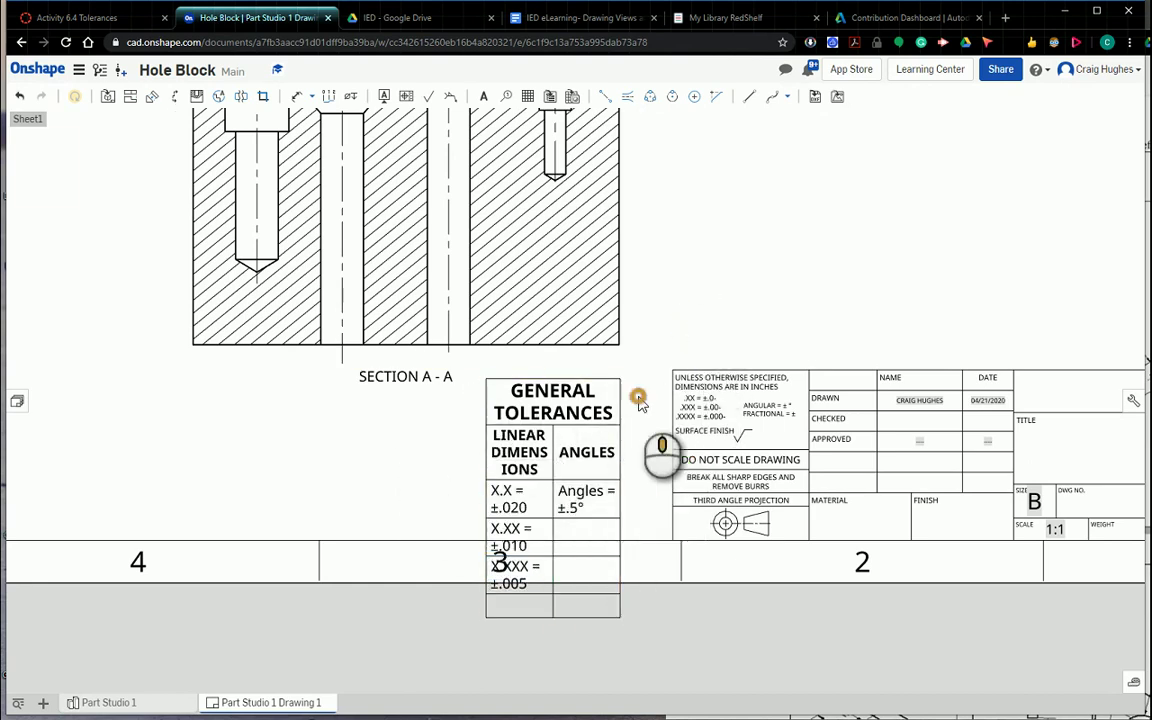
- Move the SECTION A-A view up, closer to the top view, to free space above the tolerance table
scroll(638, 396, "down", 4)
middle_click_drag(695, 266, 672, 320)
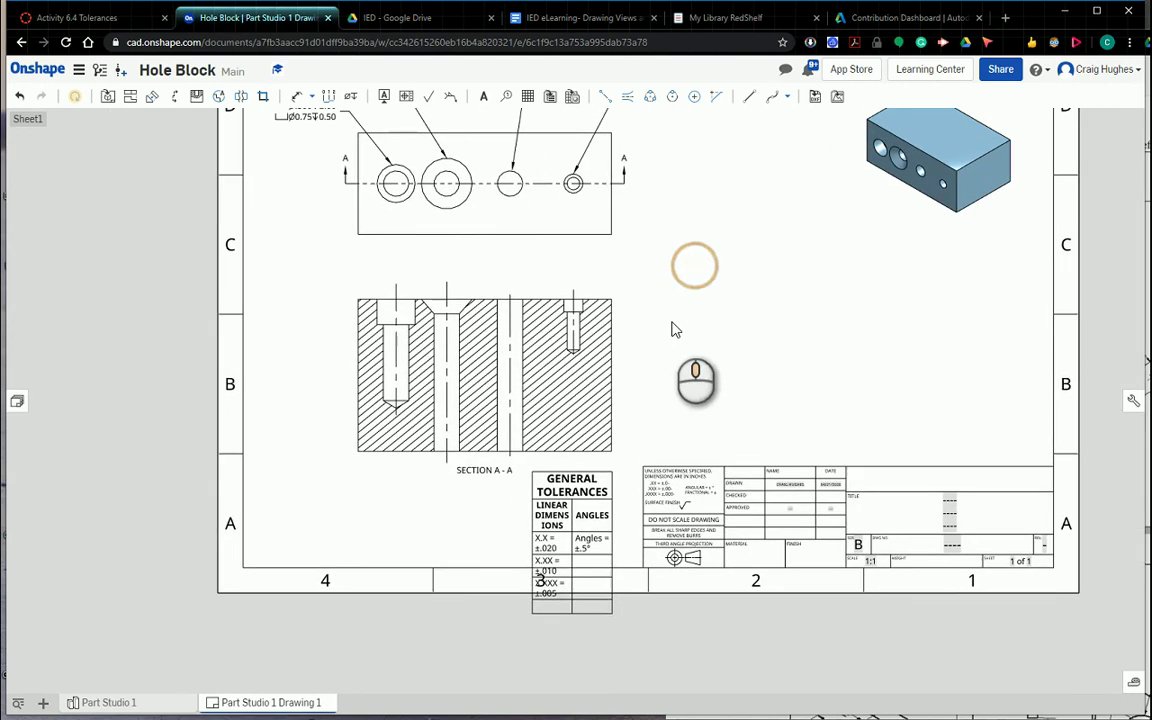
left_click(572, 346)
left_click(565, 397)
left_click_drag(575, 420, 573, 381)
left_click(740, 362)
left_click(573, 473)
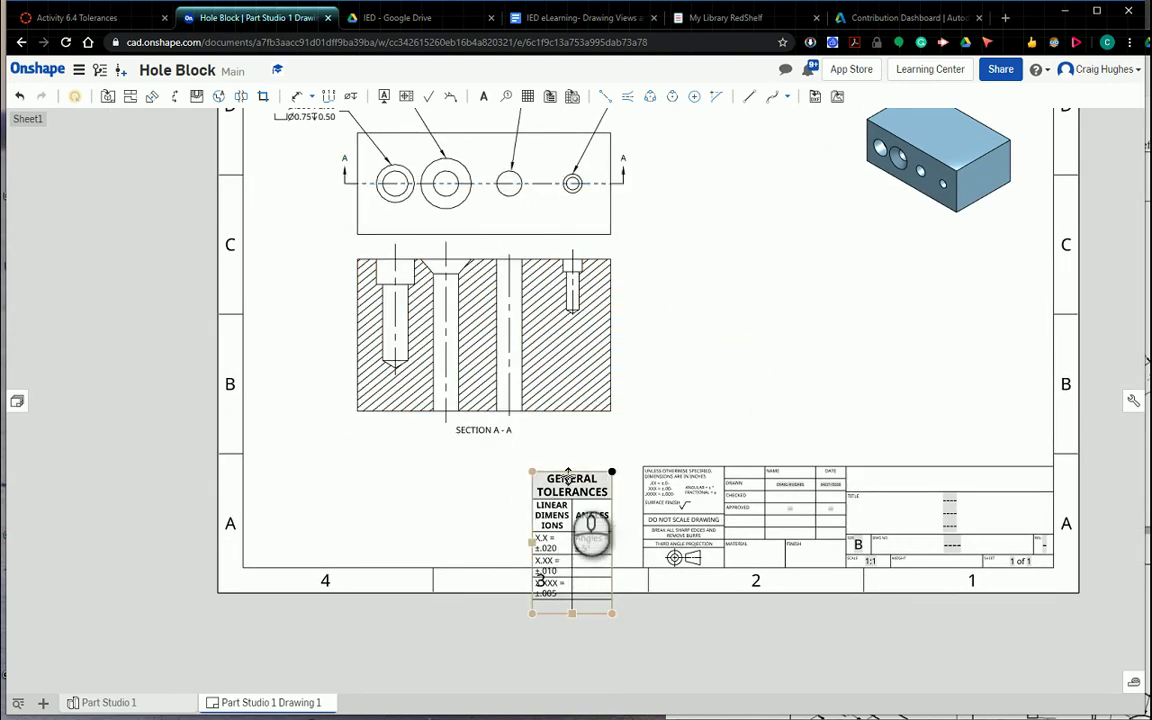
left_click_drag(560, 473, 558, 452)
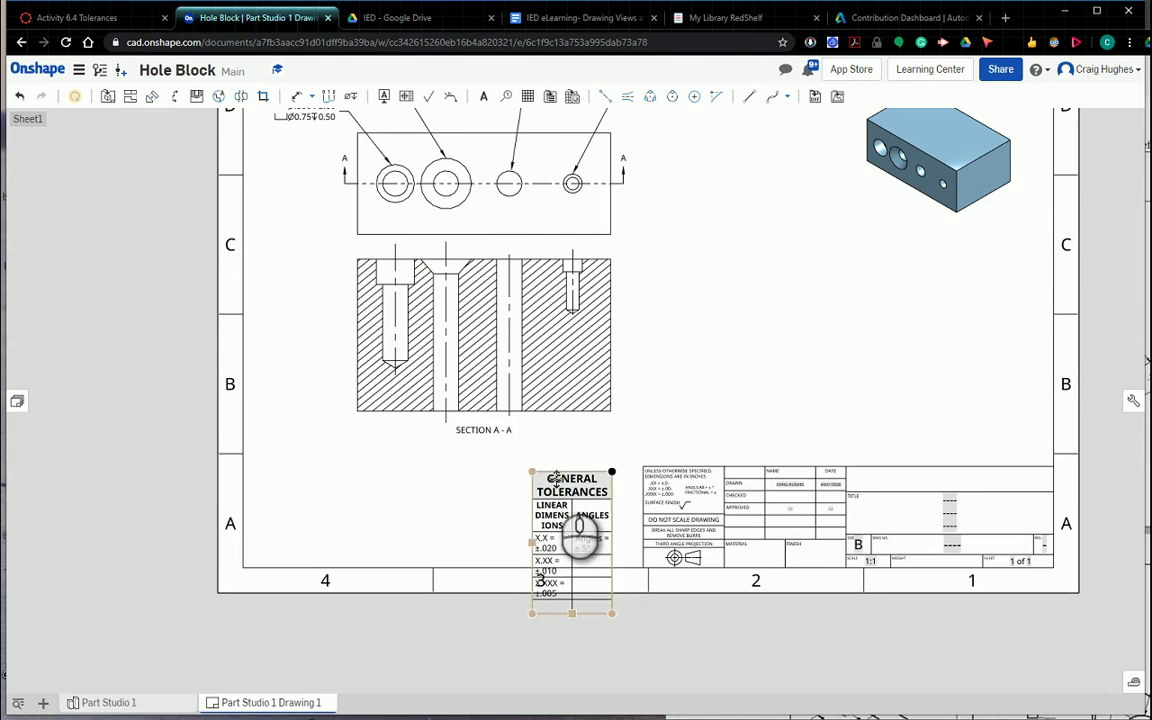
left_click(558, 481)
left_click(614, 455)
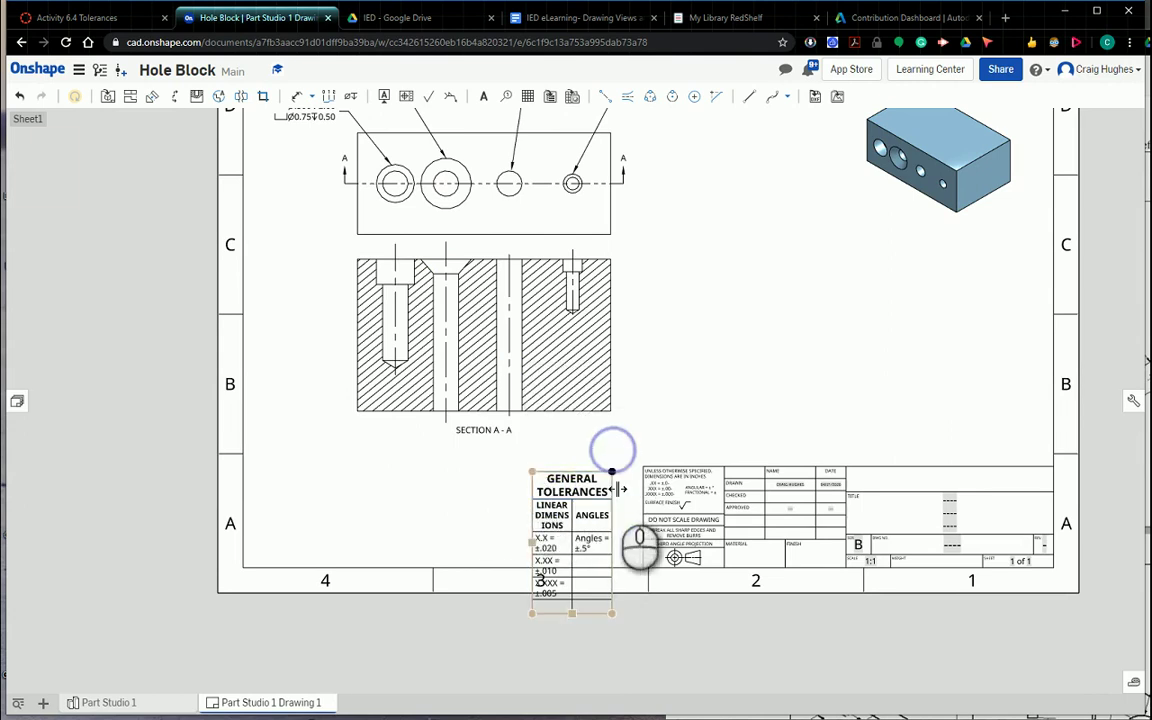
scroll(604, 515, "up", 3)
left_click(533, 455)
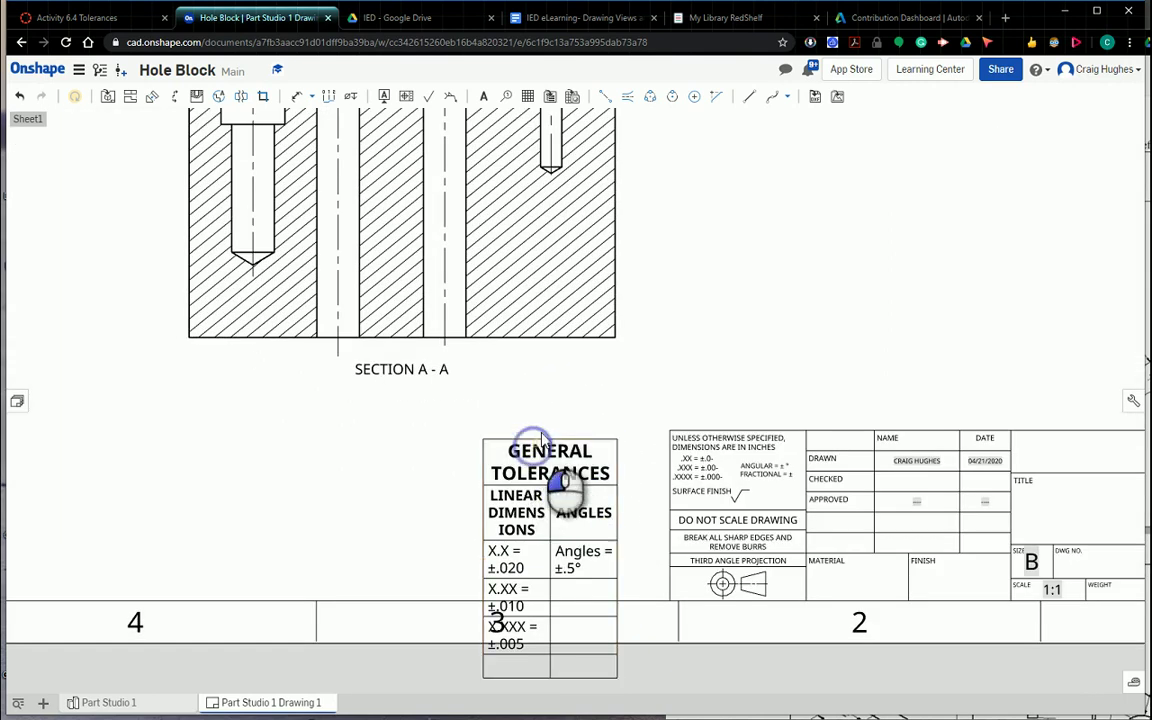
left_click(512, 468)
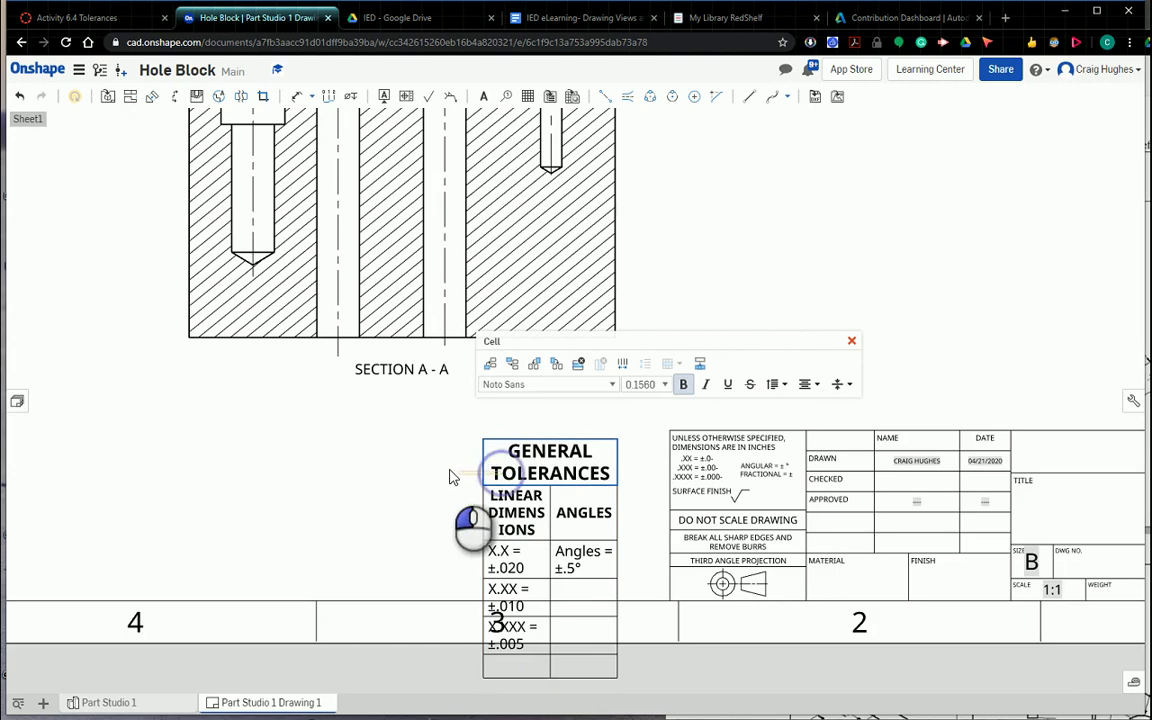
left_click(851, 341)
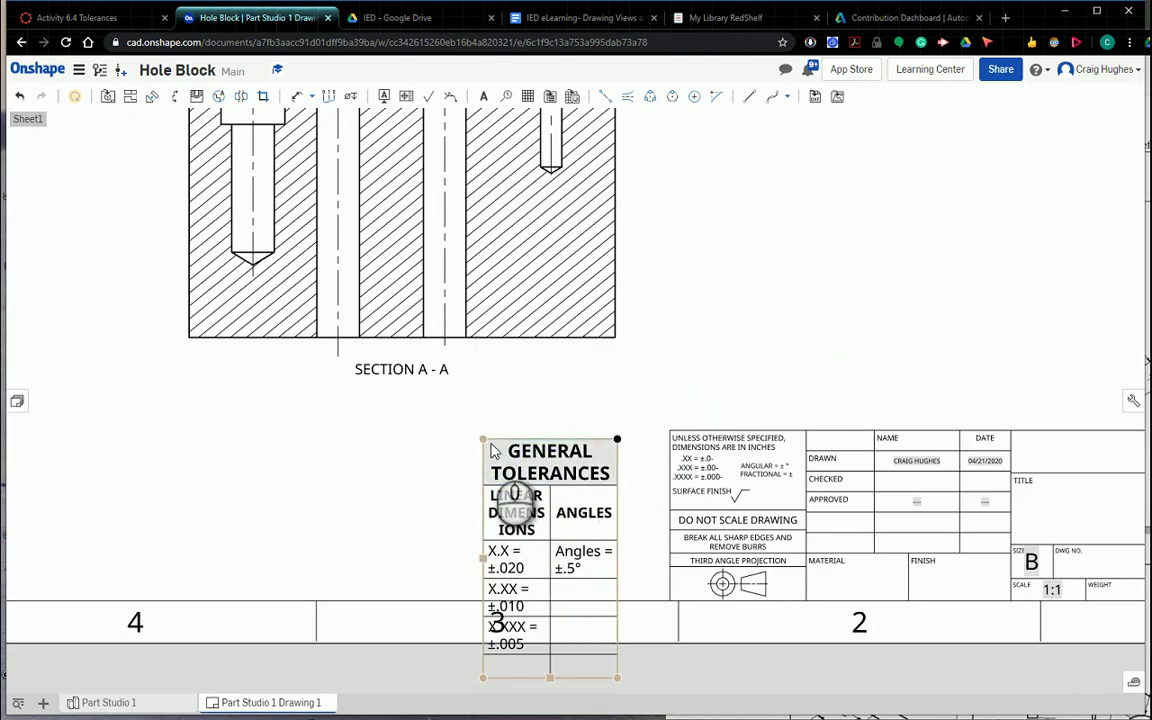
- Widen the General Tolerances table toward the left and move it up so that it sits inside the sheet border
left_click_drag(481, 560, 377, 545)
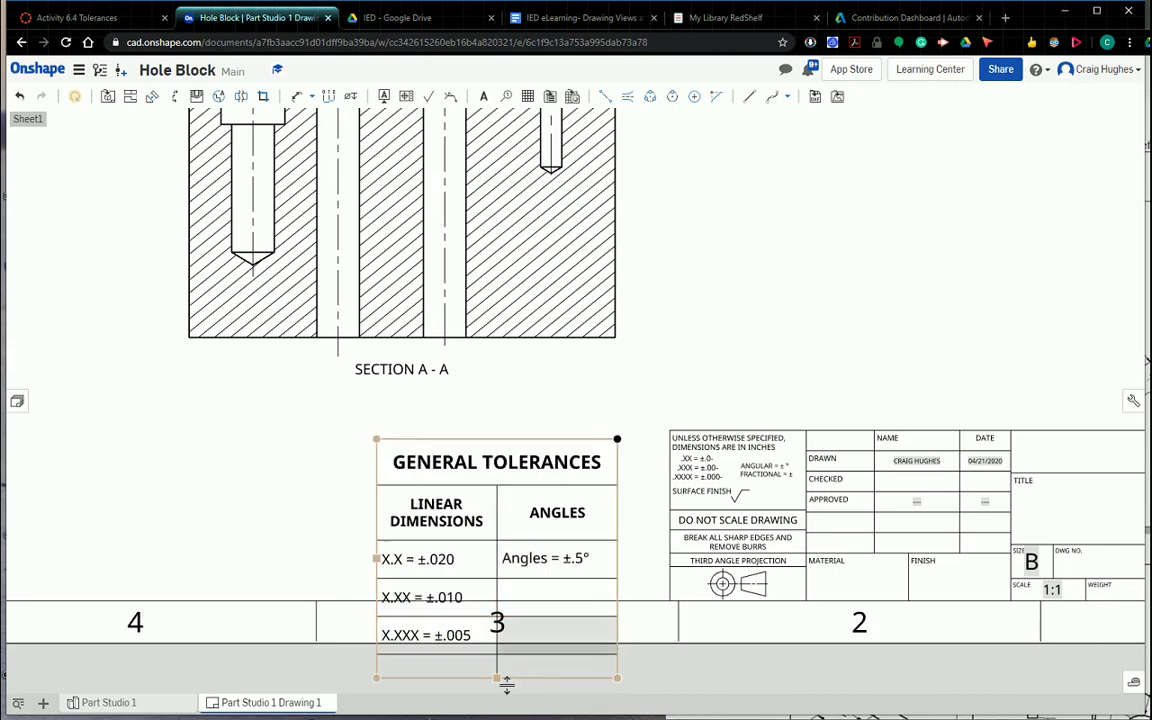
left_click(497, 464)
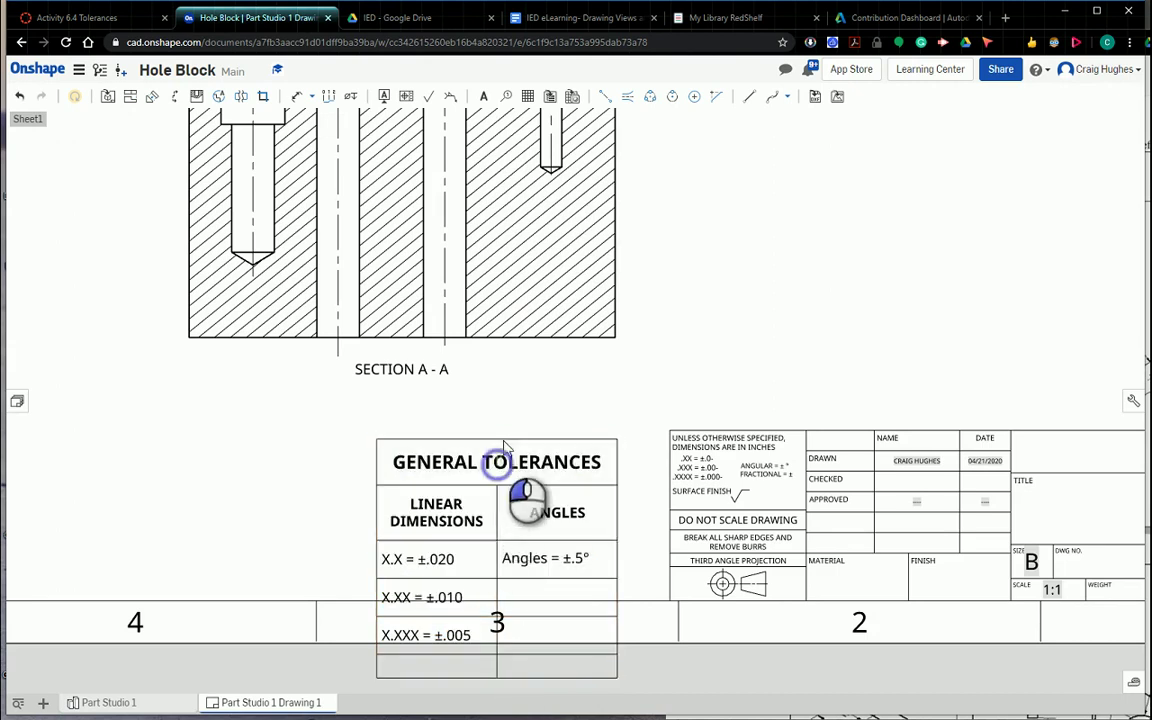
left_click(627, 421)
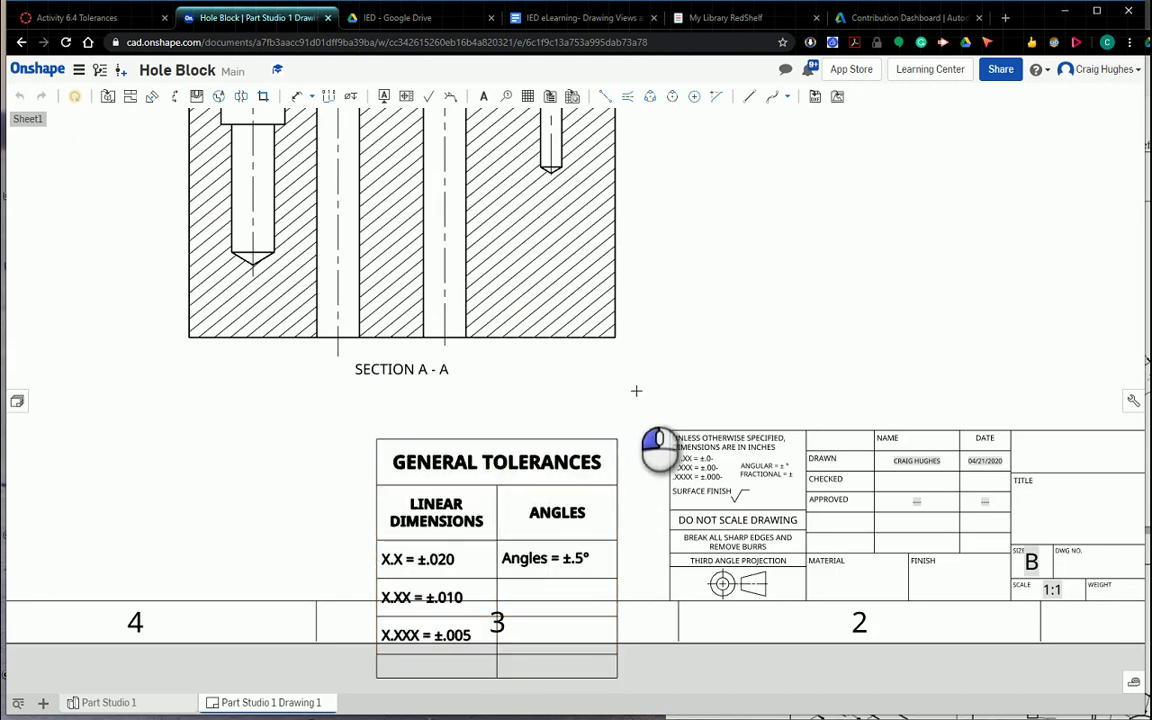
left_click(620, 438)
left_click_drag(618, 440, 635, 356)
scroll(674, 406, "down", 2)
middle_click_drag(708, 280, 636, 335)
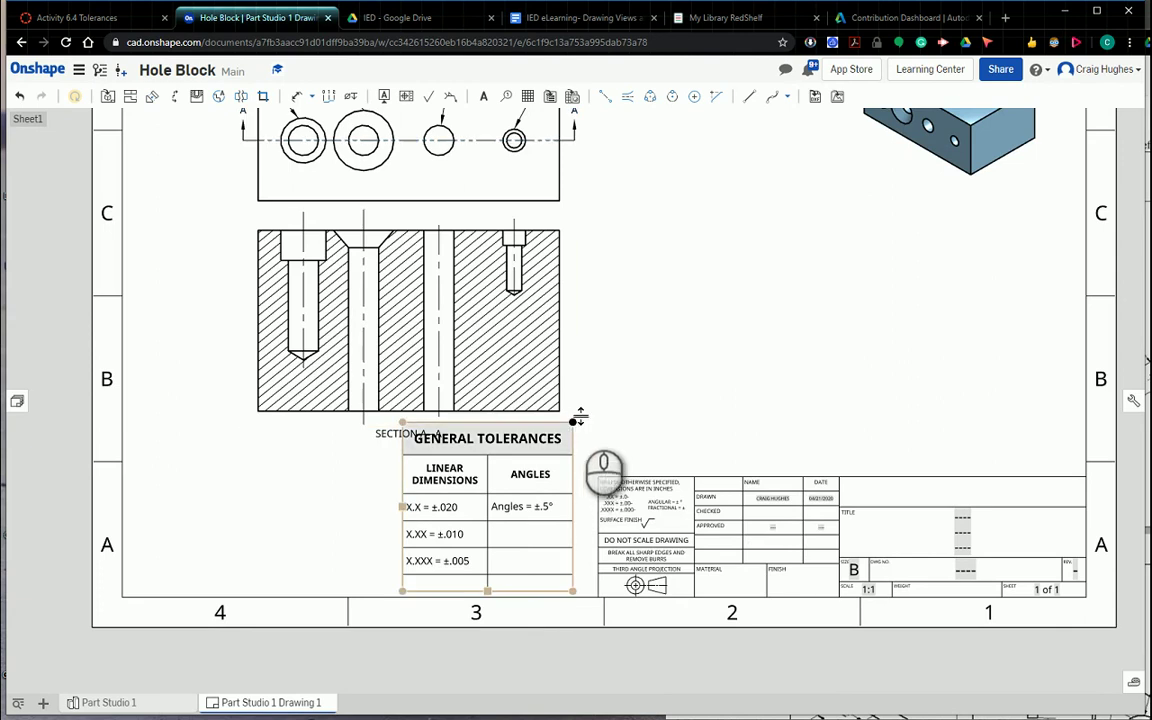
- Remove the empty last row from the General Tolerances table
scroll(492, 582, "up", 2)
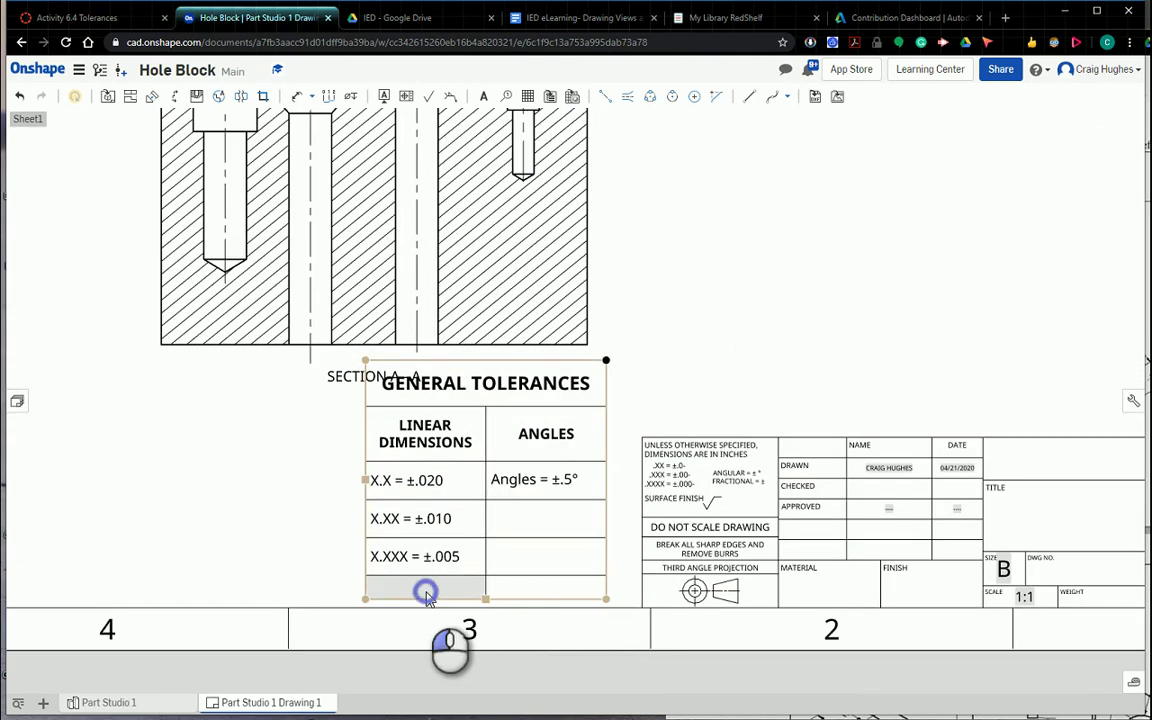
left_click(426, 594)
right_click(430, 588)
mouse_move(448, 580)
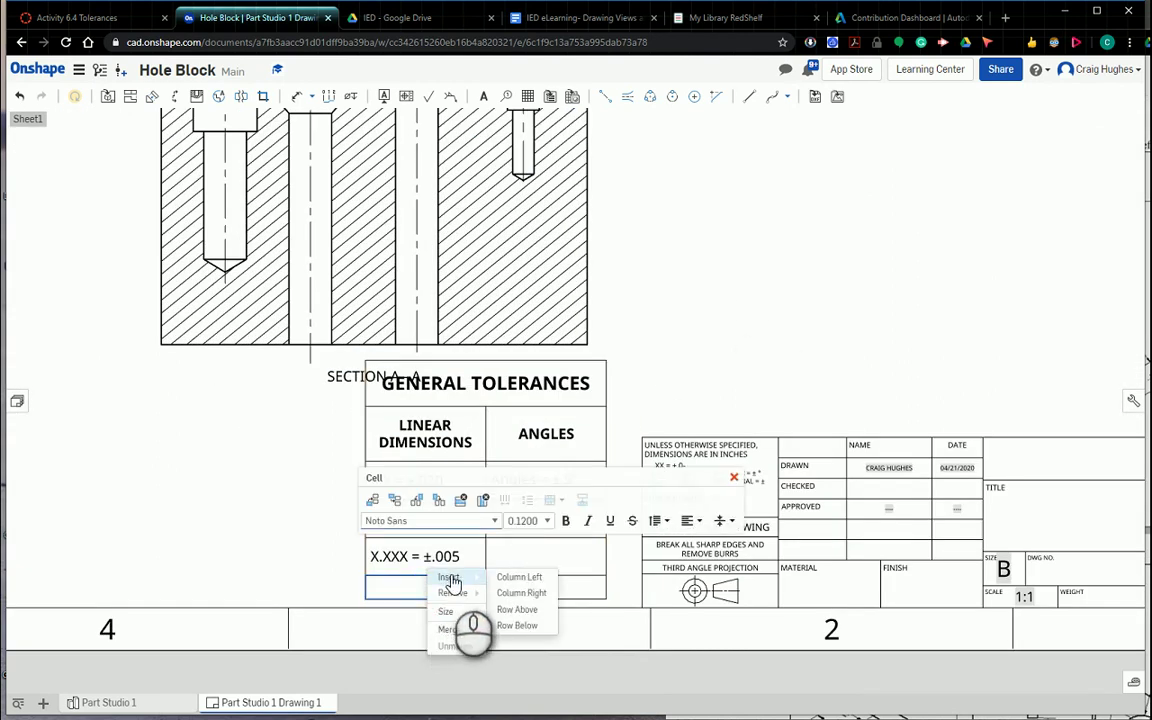
left_click(390, 585)
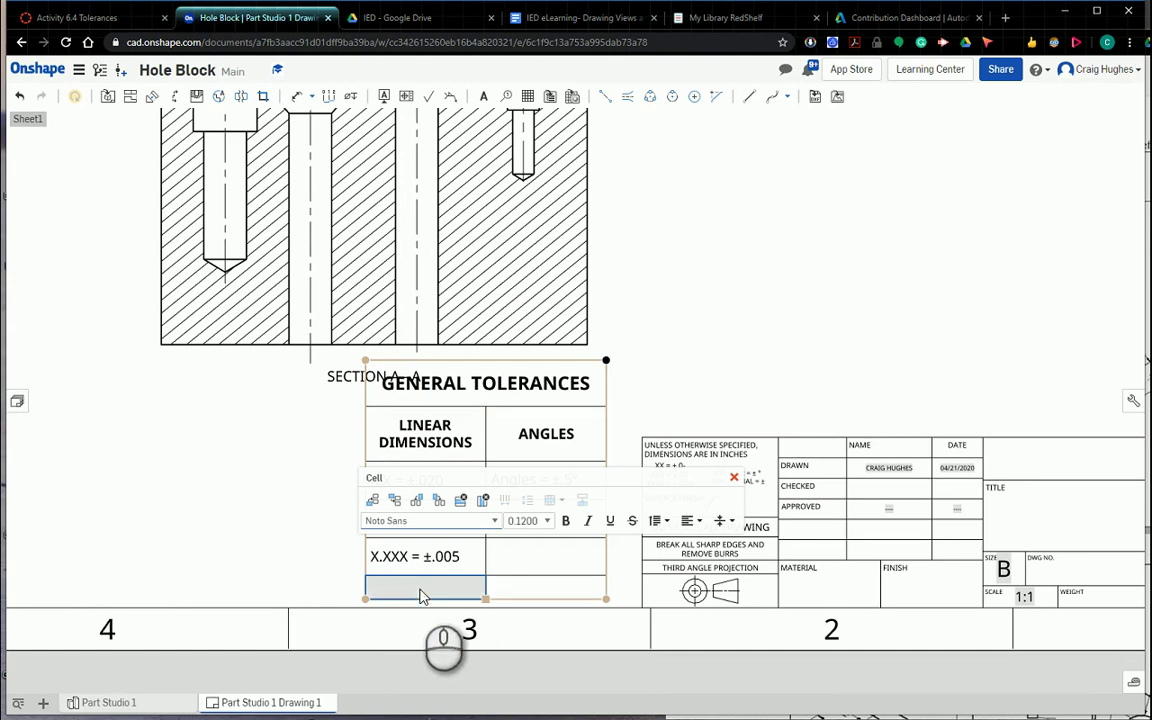
right_click(420, 594)
mouse_move(442, 589)
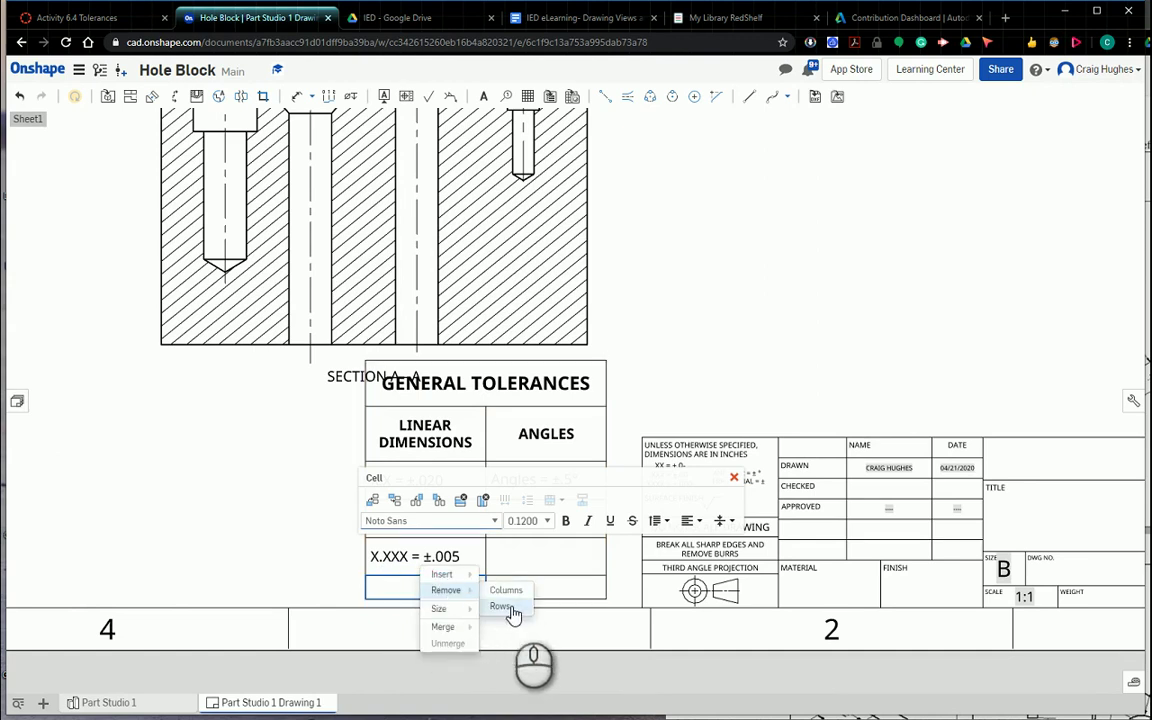
left_click(506, 607)
left_click(753, 386)
- Make the tolerance table wide enough for LINEAR DIMENSIONS on one line and shorter, and place it beside the title block, clear of the SECTION A-A label
left_click(411, 547)
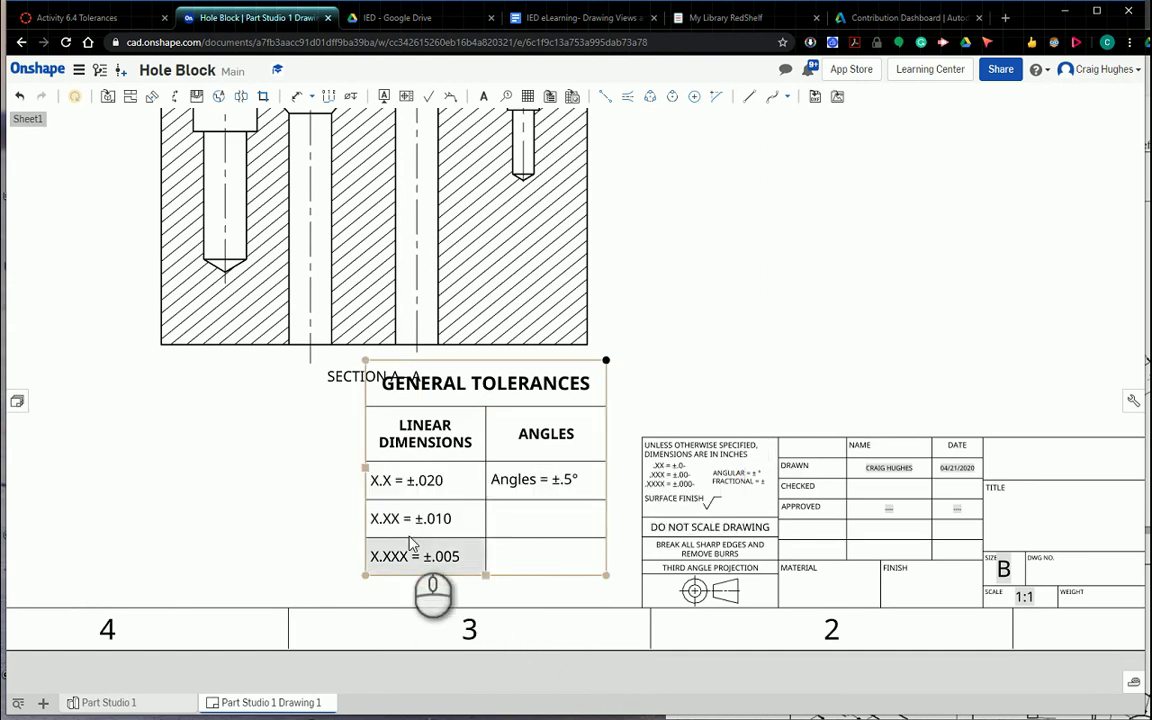
left_click_drag(366, 468, 300, 470)
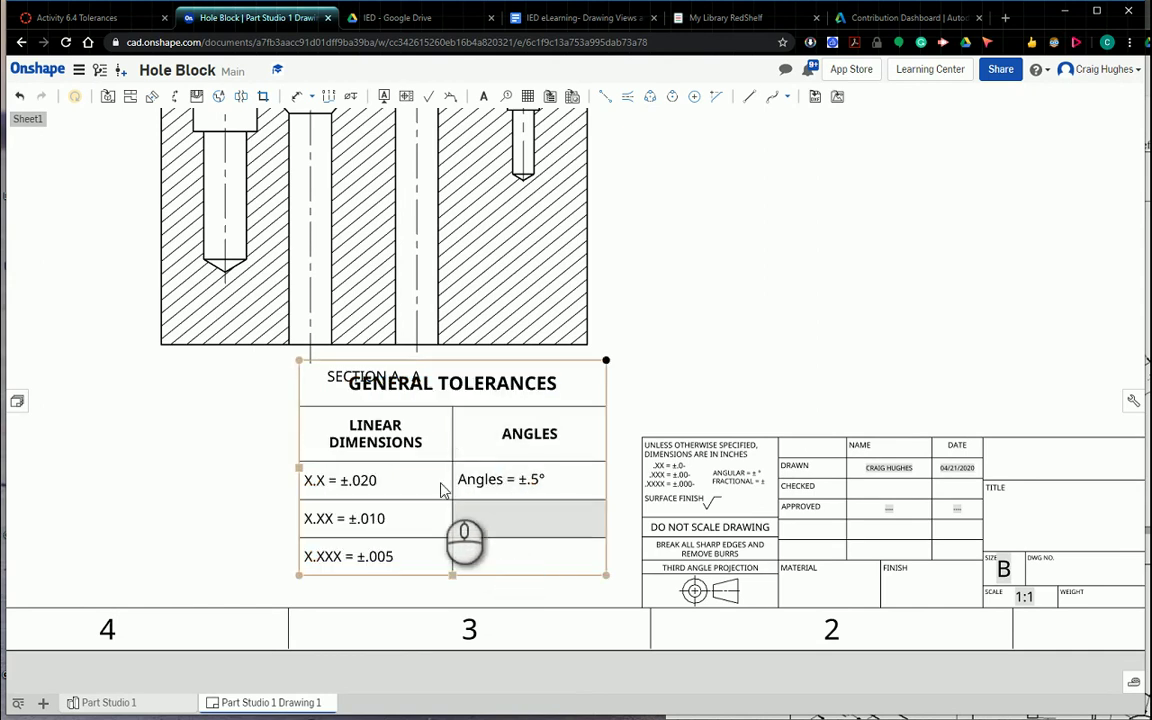
left_click(470, 375)
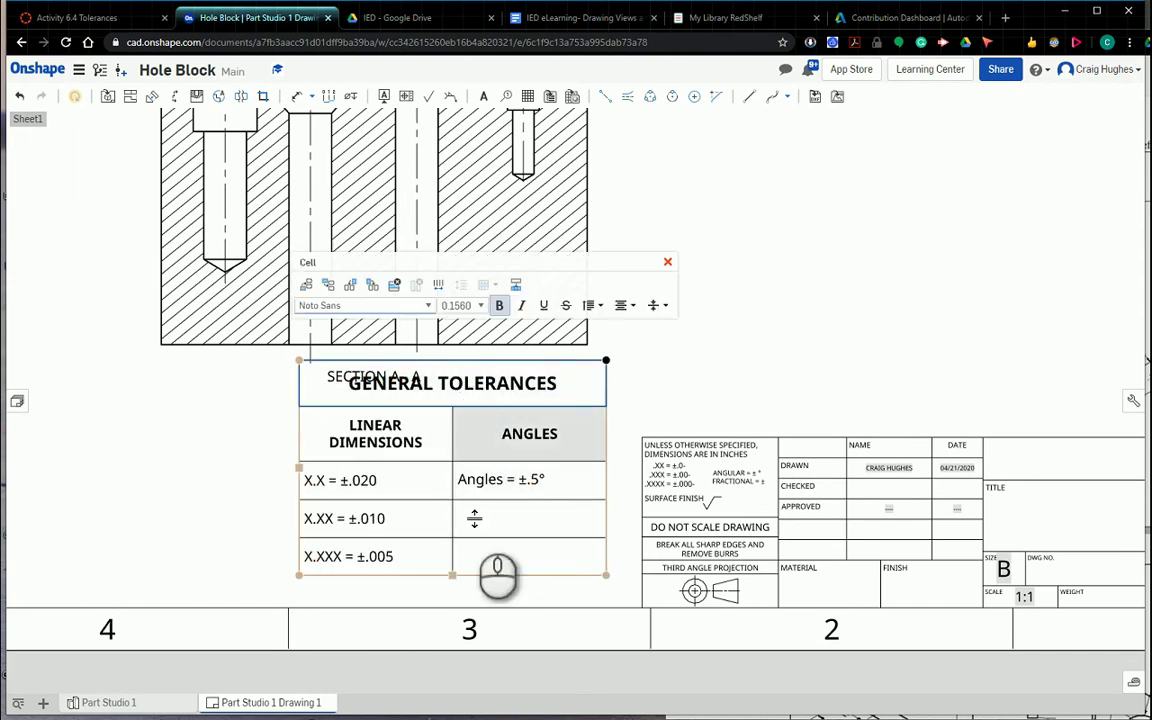
left_click_drag(452, 582, 455, 540)
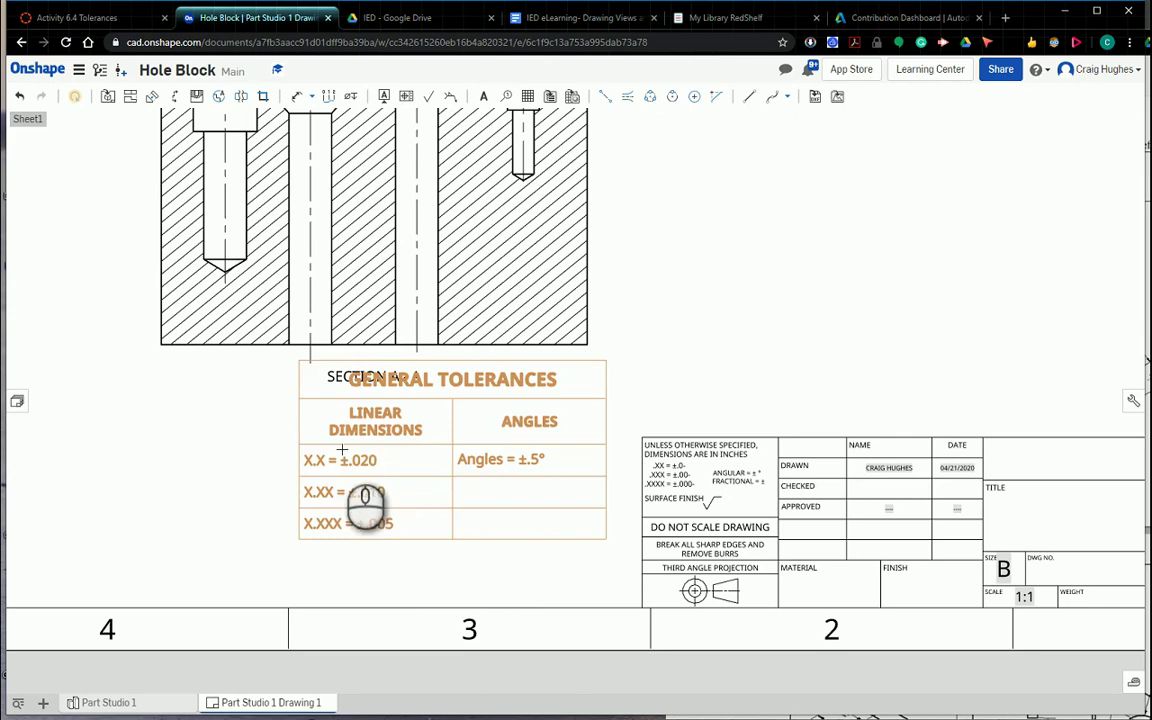
left_click_drag(300, 450, 281, 453)
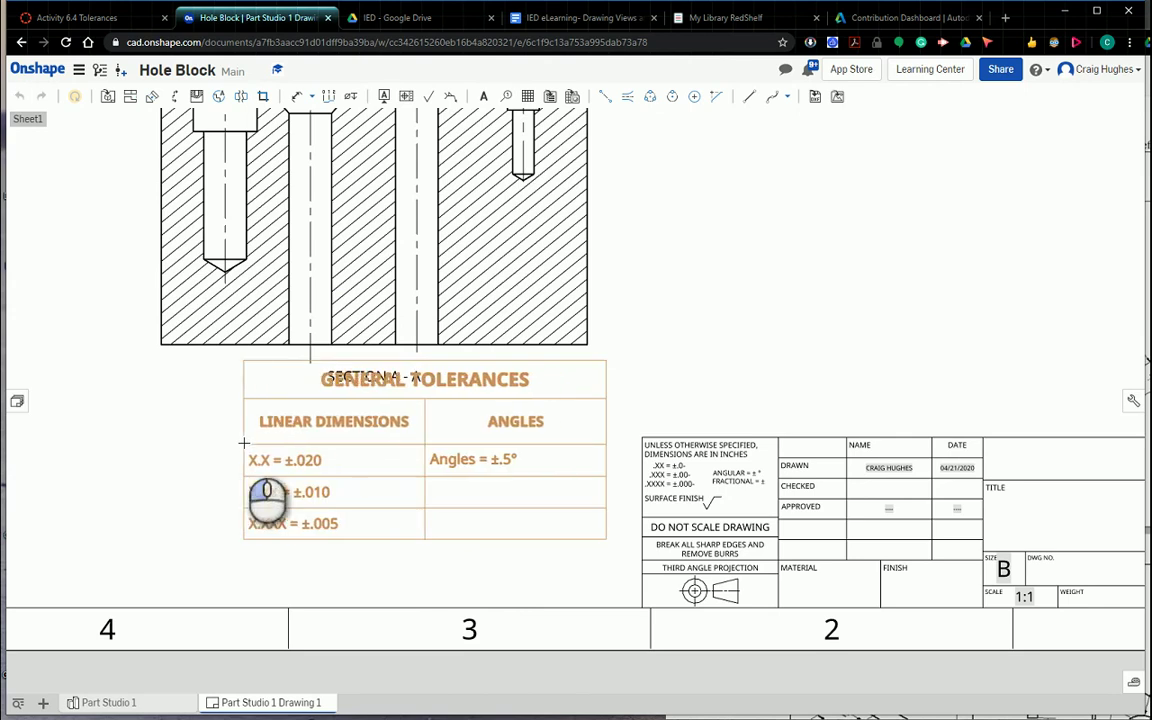
left_click(245, 444)
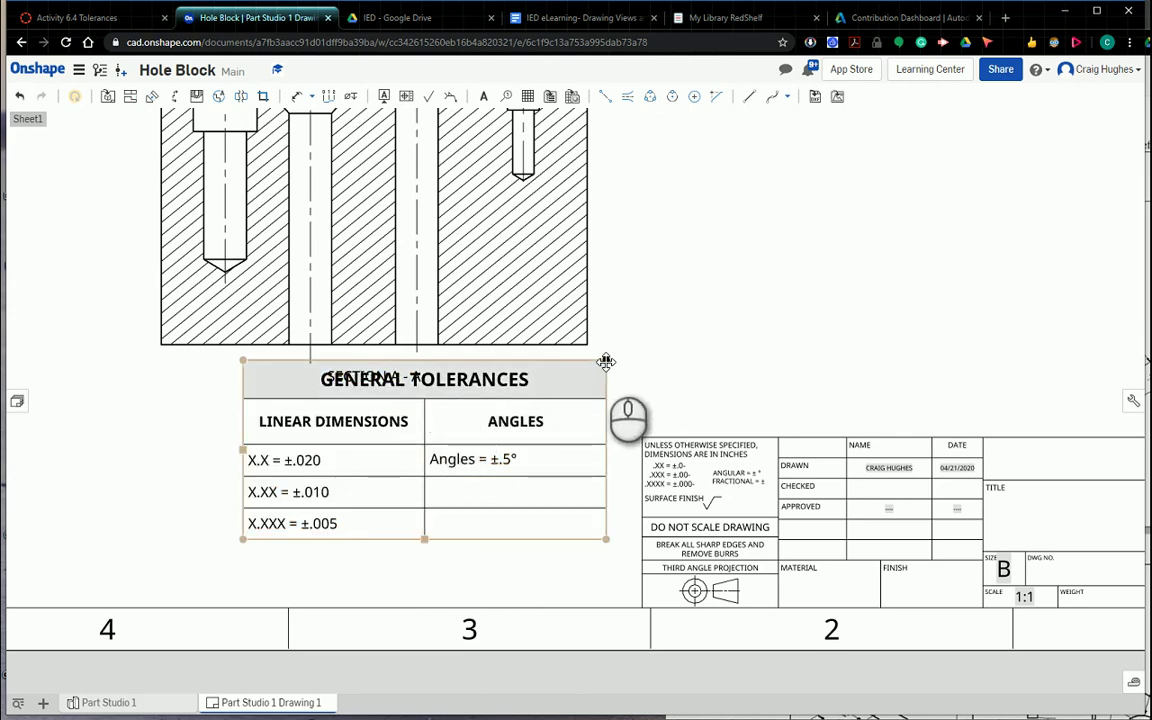
left_click_drag(609, 364, 623, 421)
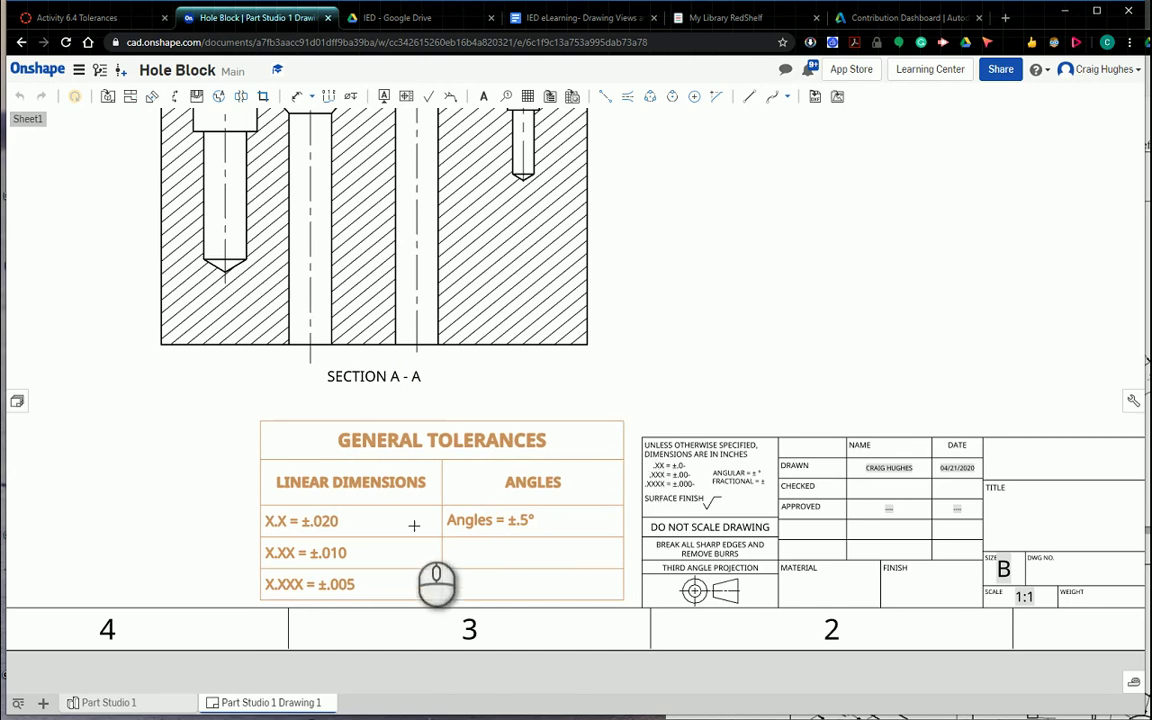
- Set the horizontal alignment of the "X.X = ±.020" cell to Center
left_click(311, 529)
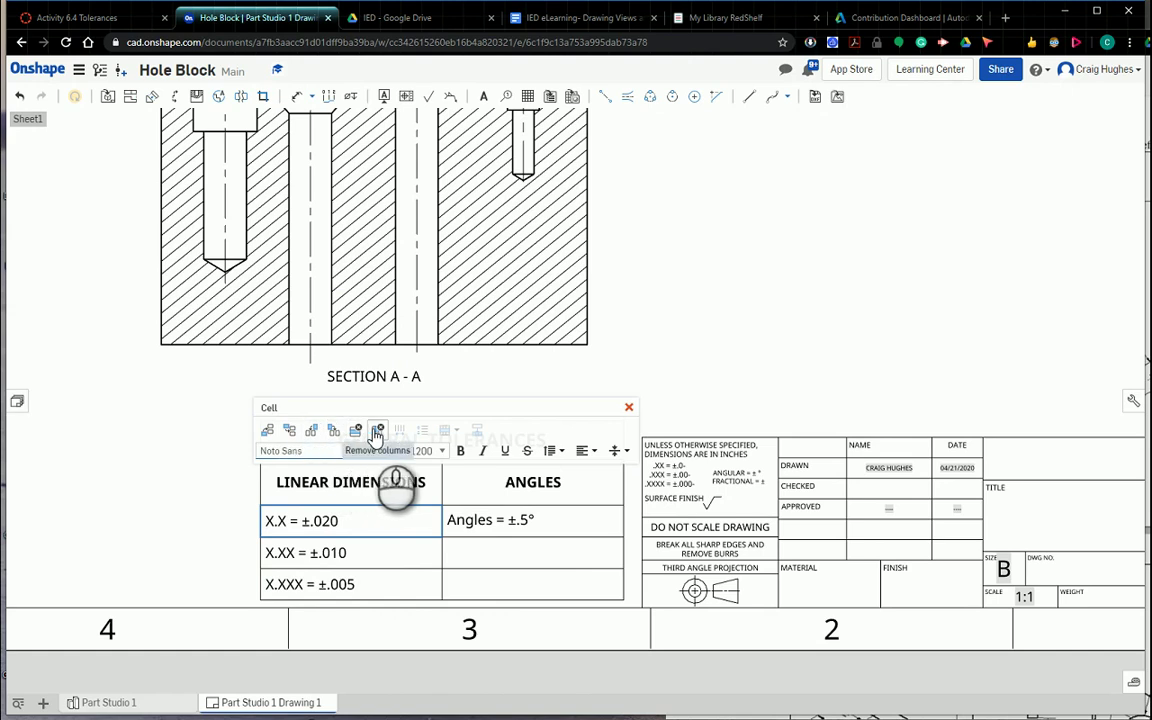
left_click(591, 456)
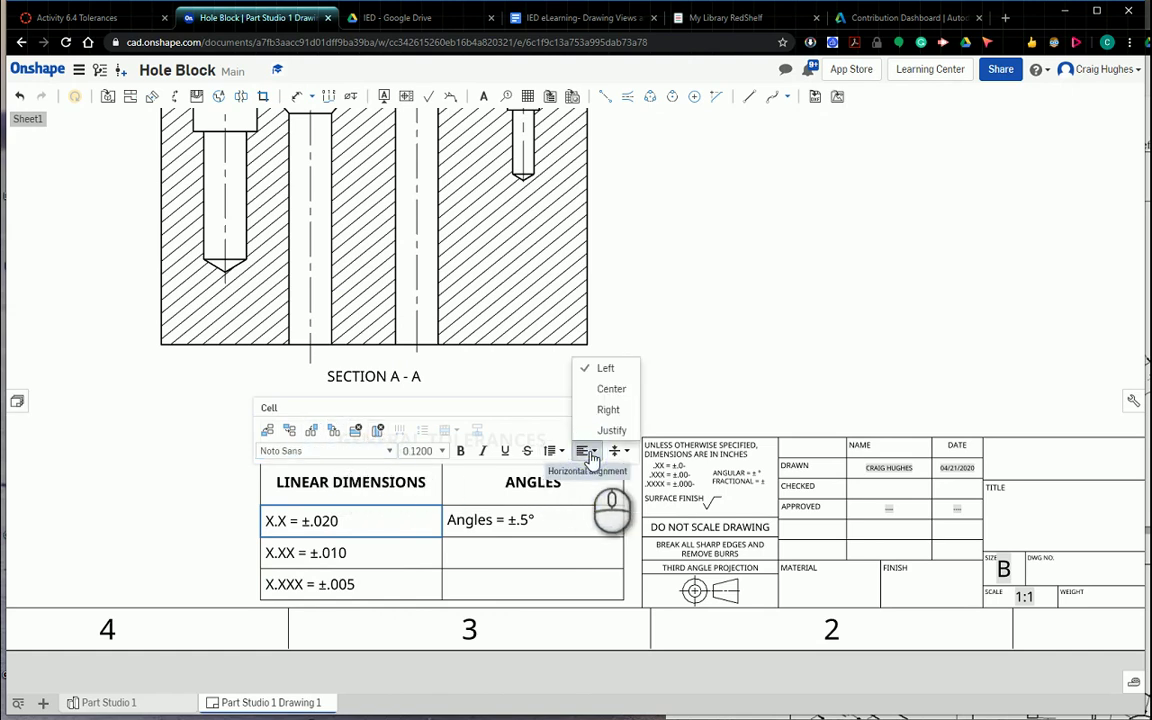
left_click(607, 391)
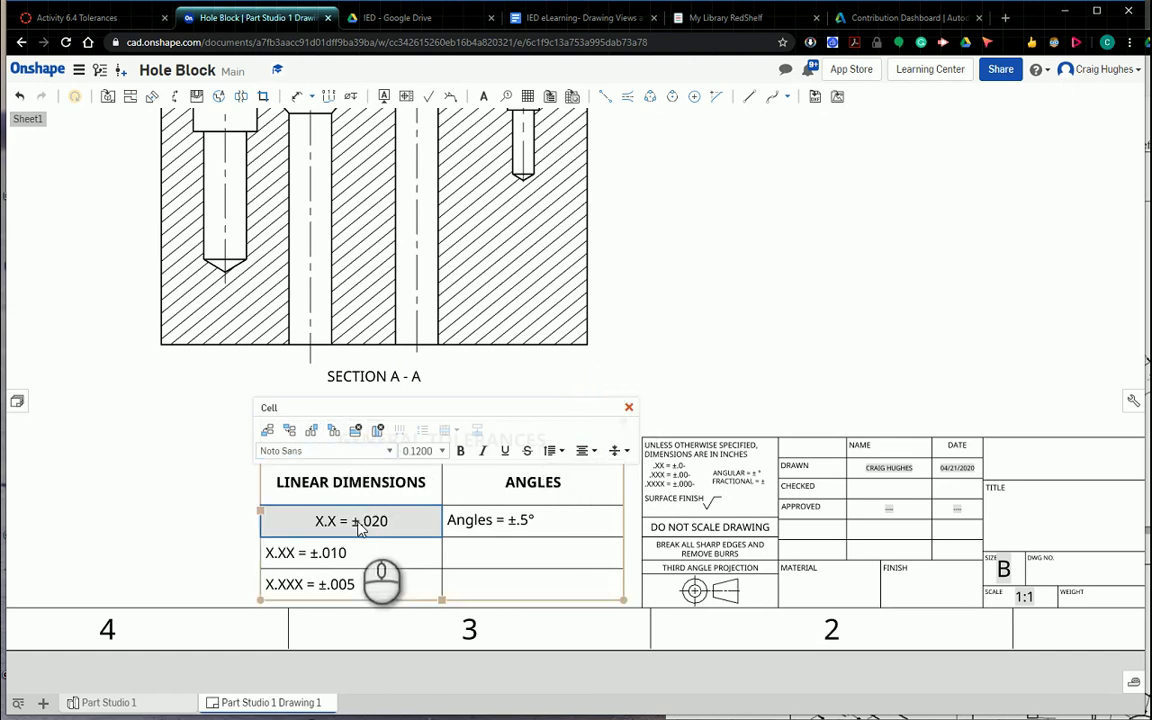
- Set the horizontal alignment of the "X.XX = ±.010" cell to Center
left_click(274, 557)
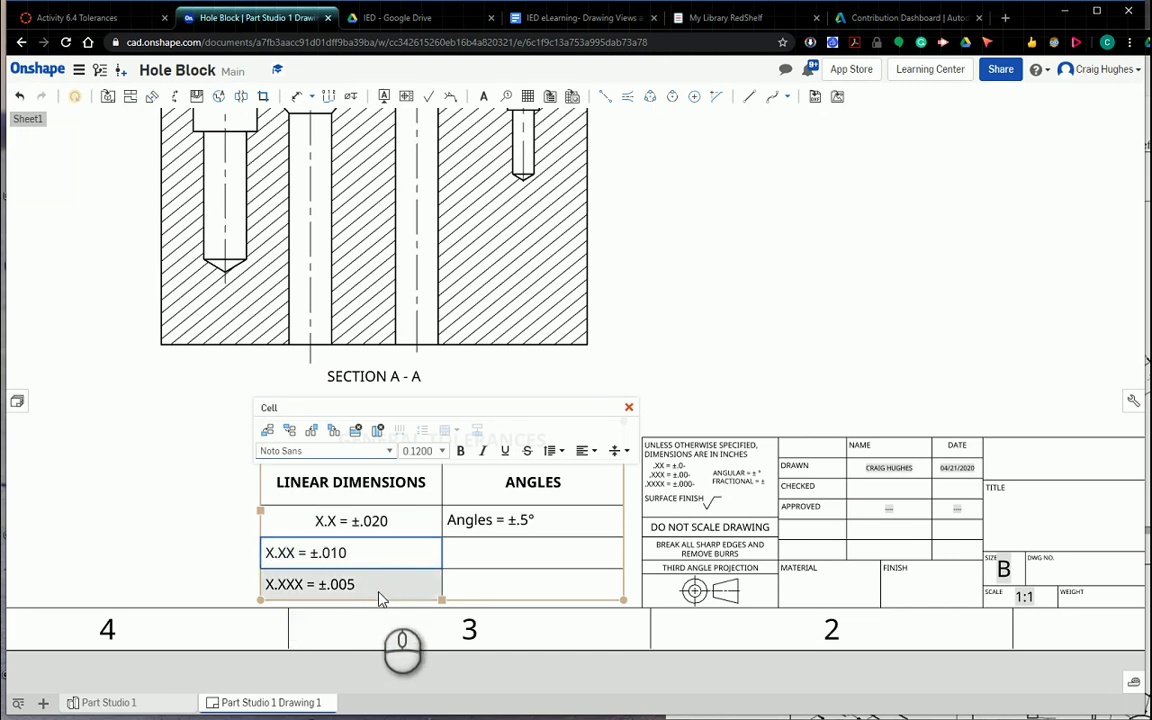
left_click(380, 590)
left_click(378, 551)
left_click(377, 558)
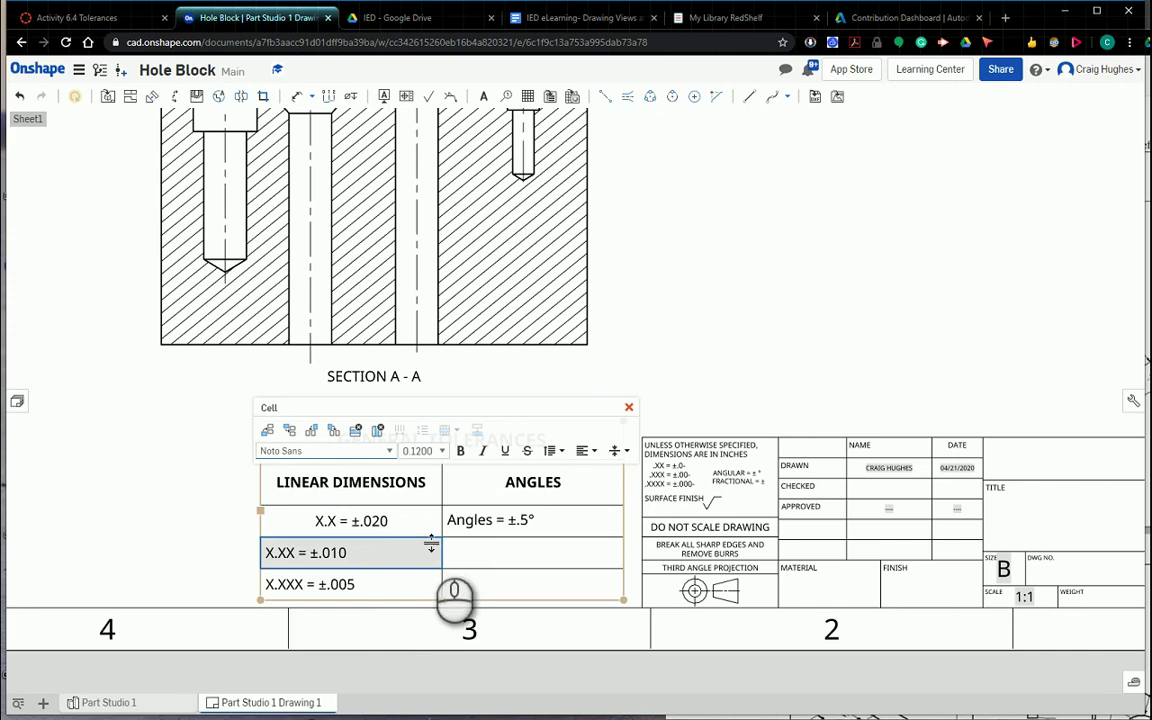
left_click(420, 565)
mouse_move(420, 558)
left_mouse_down()
mouse_move(390, 582)
mouse_move(396, 554)
mouse_move(396, 579)
left_mouse_up()
left_click(396, 584)
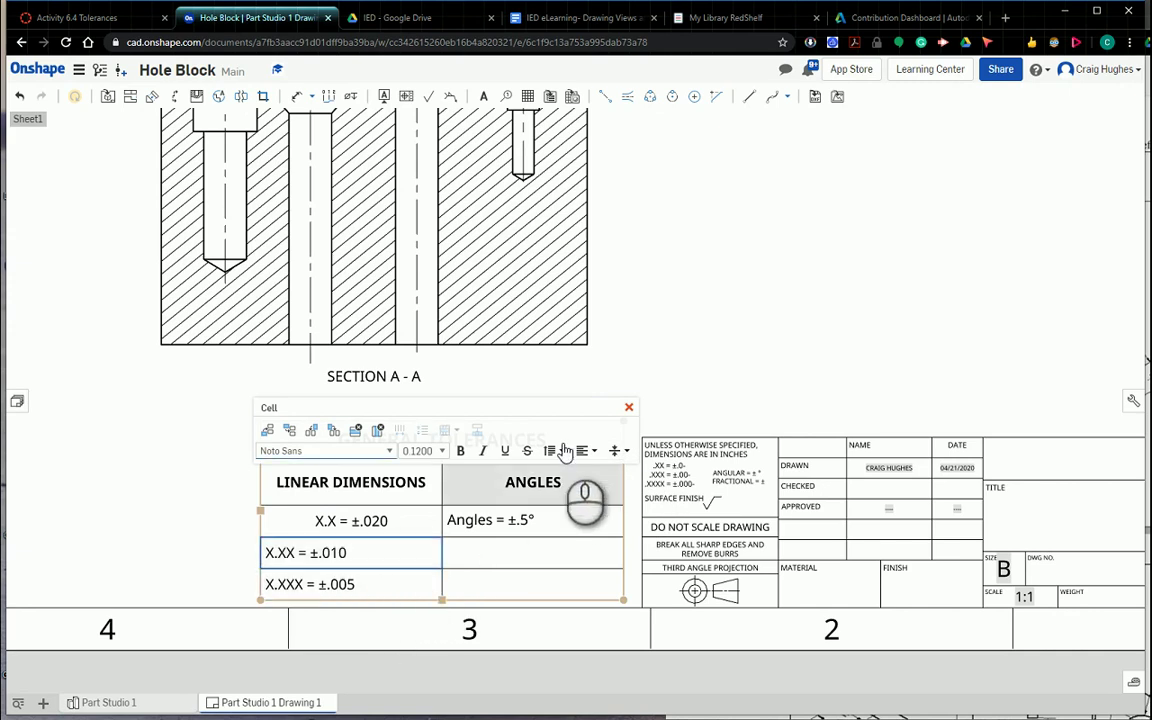
left_click_drag(434, 517, 421, 552)
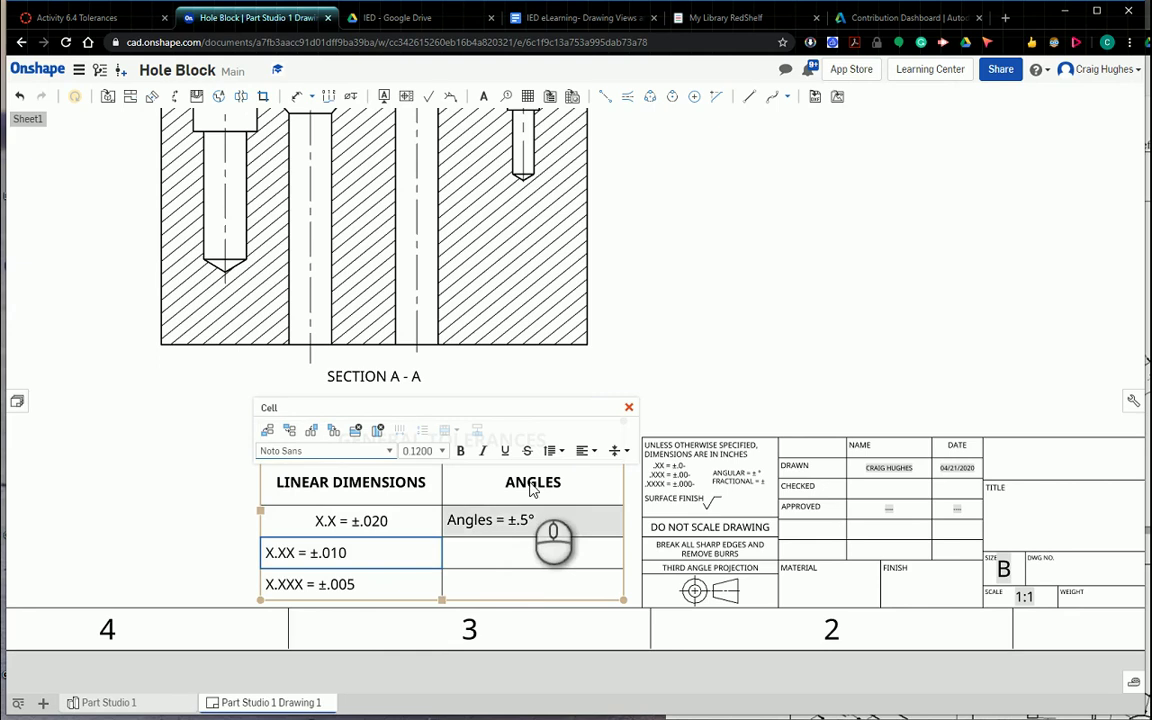
left_click(590, 450)
left_click(614, 390)
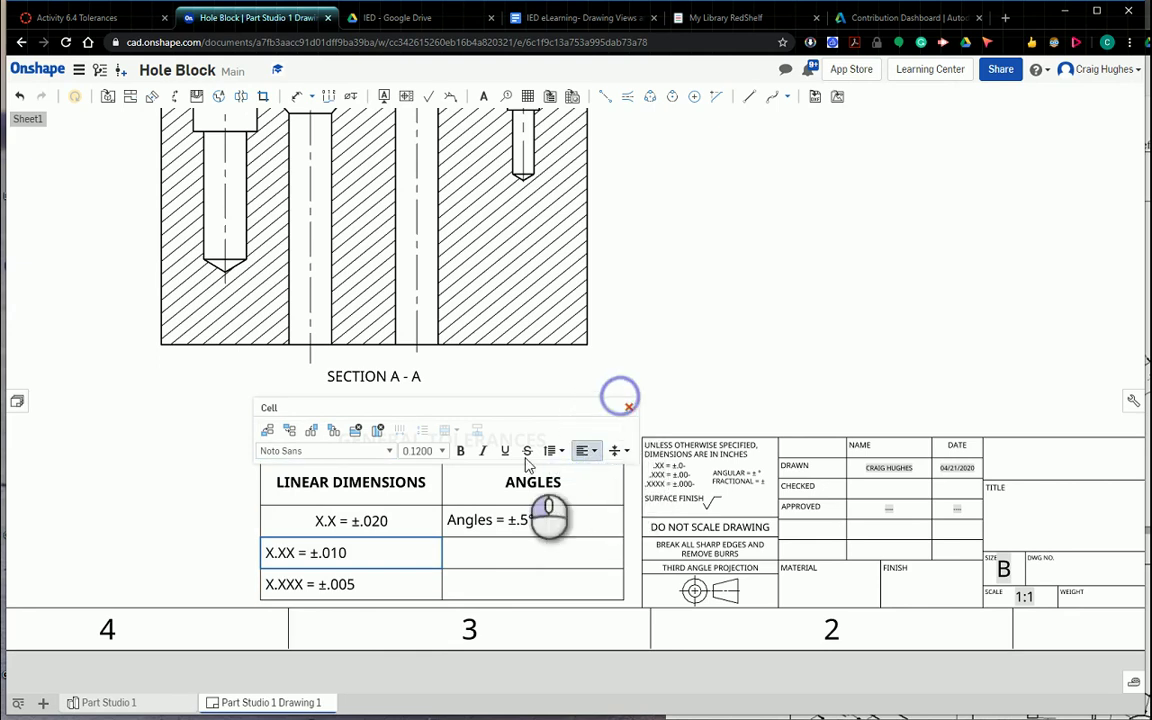
- Set the horizontal alignment of the "X.XXX = ±.005" cell to Center
left_click(398, 590)
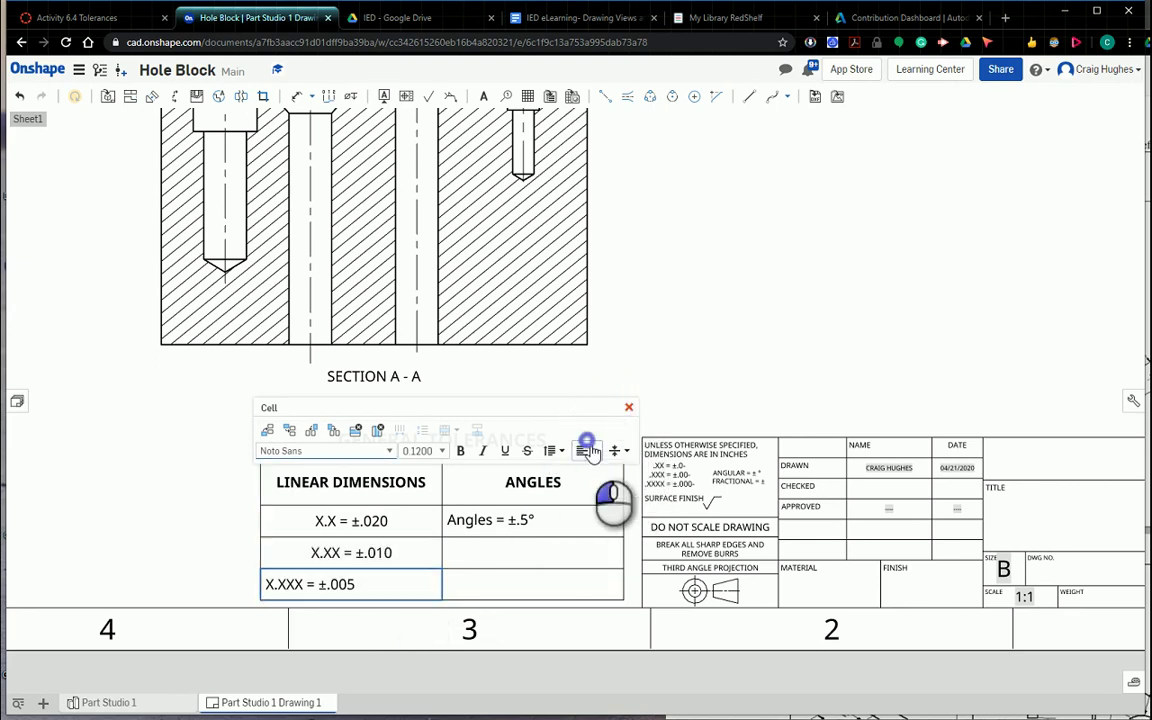
left_click(590, 450)
left_click(599, 390)
- Set the horizontal alignment of the "Angles = ±.5°" cell to Center and finish editing the table
left_click(576, 518)
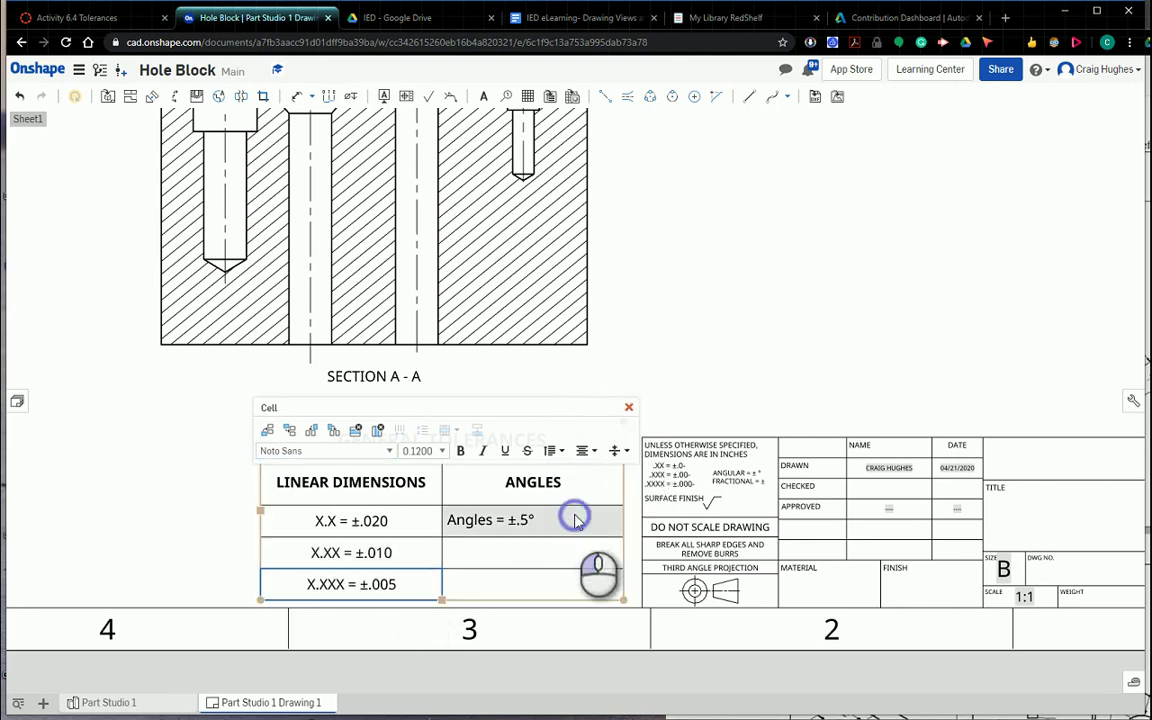
left_click(590, 450)
left_click(607, 389)
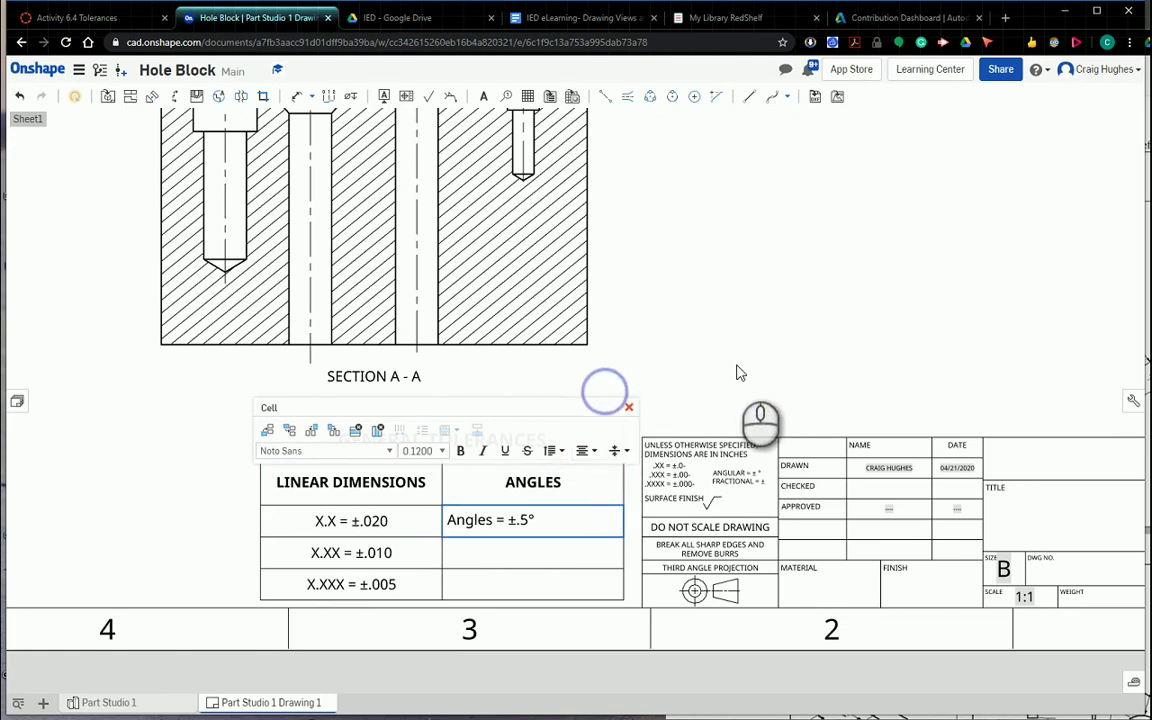
left_click(738, 370)
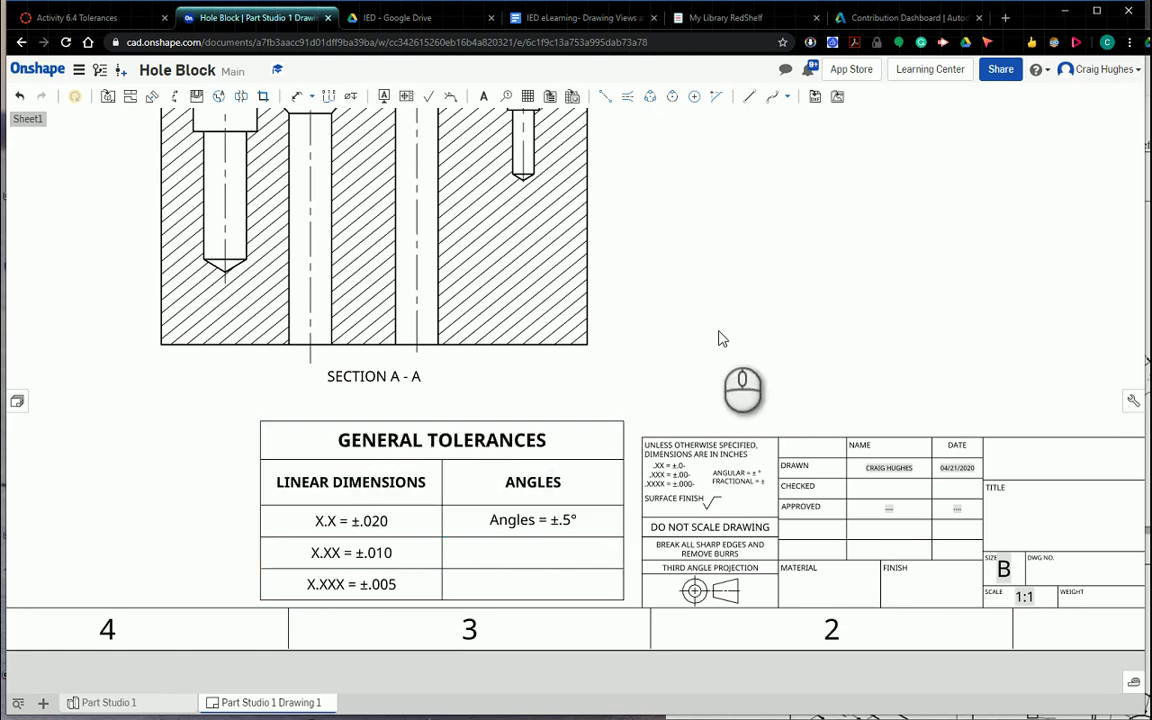
scroll(633, 409, "down", 2)
scroll(640, 395, "down", 3)
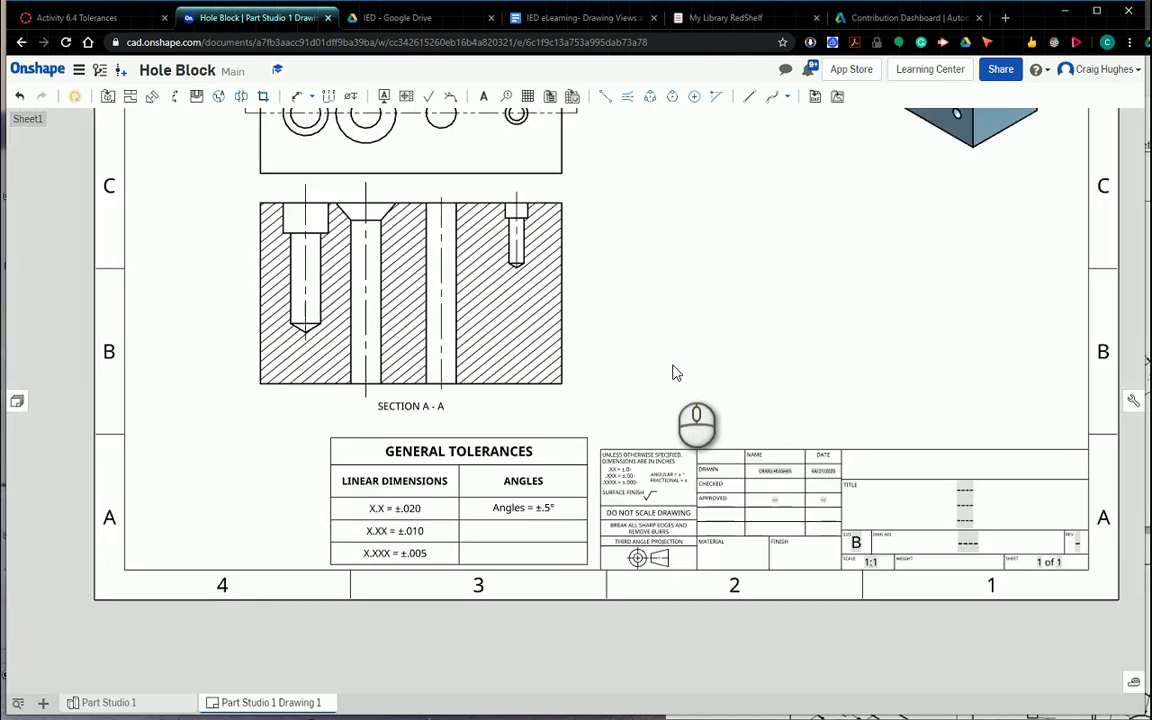
scroll(628, 455, "down", 2)
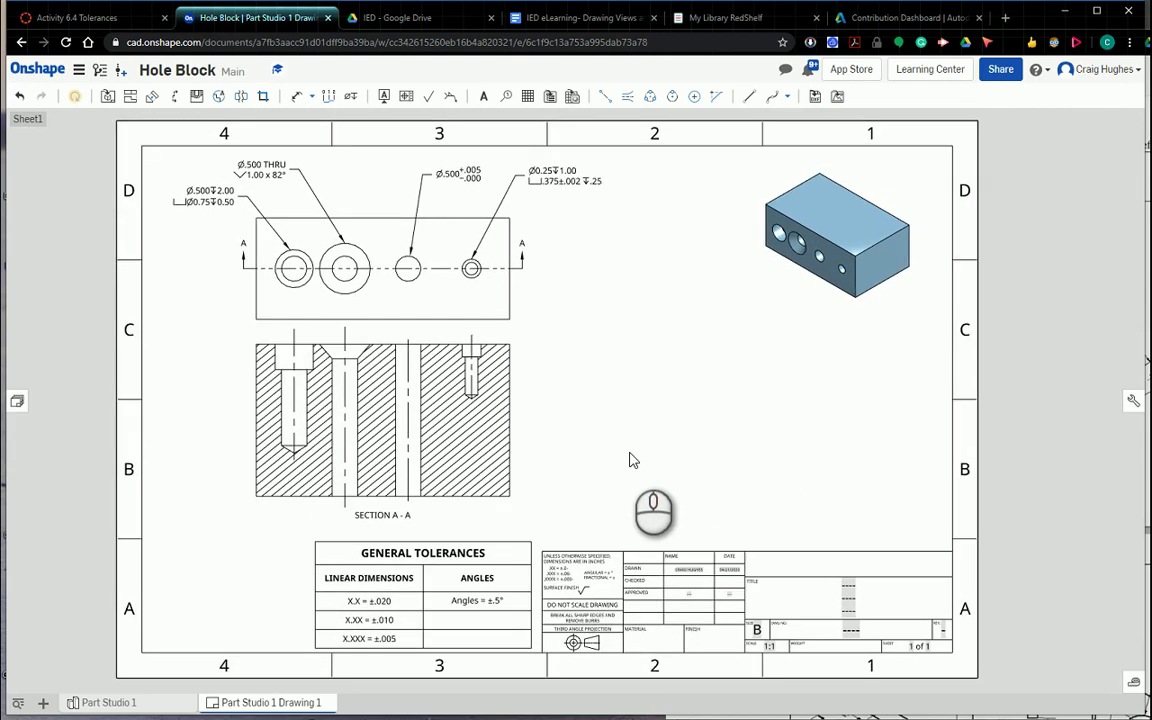